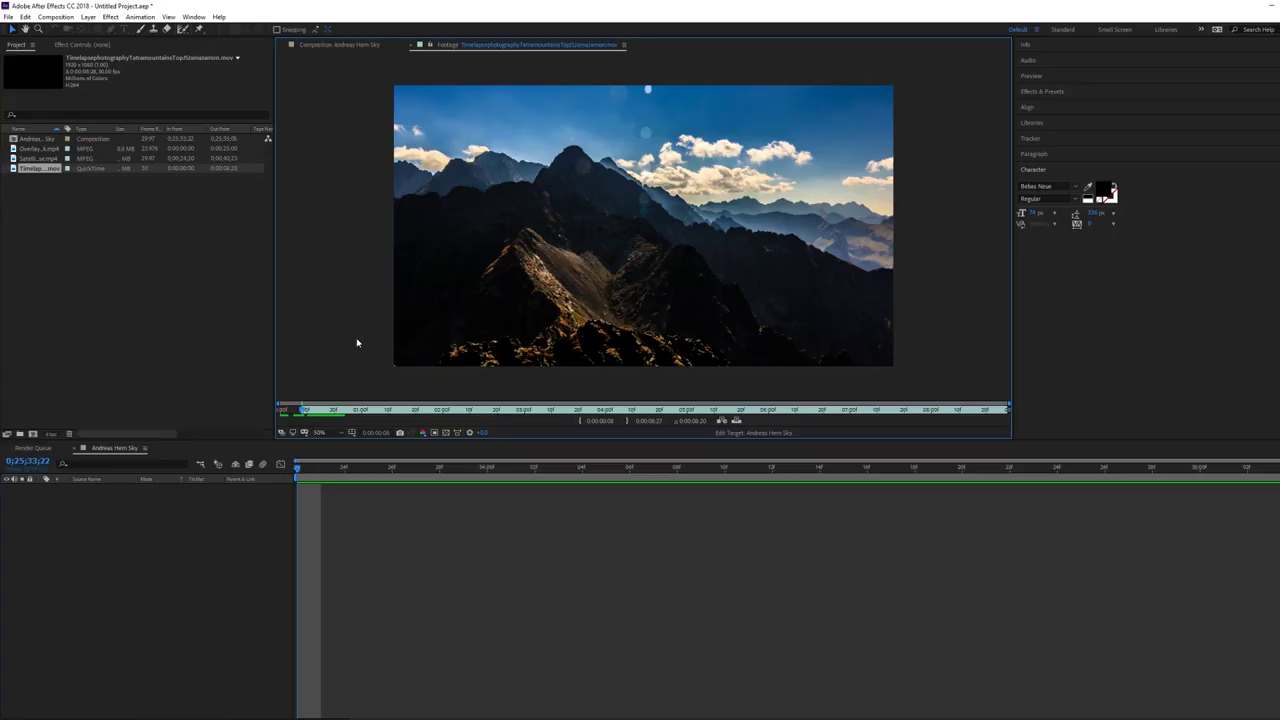
- Add the mountain timelapse clip to the composition's timeline and open its layer view for rotoscoping
{"action": "key", "text": "space"}
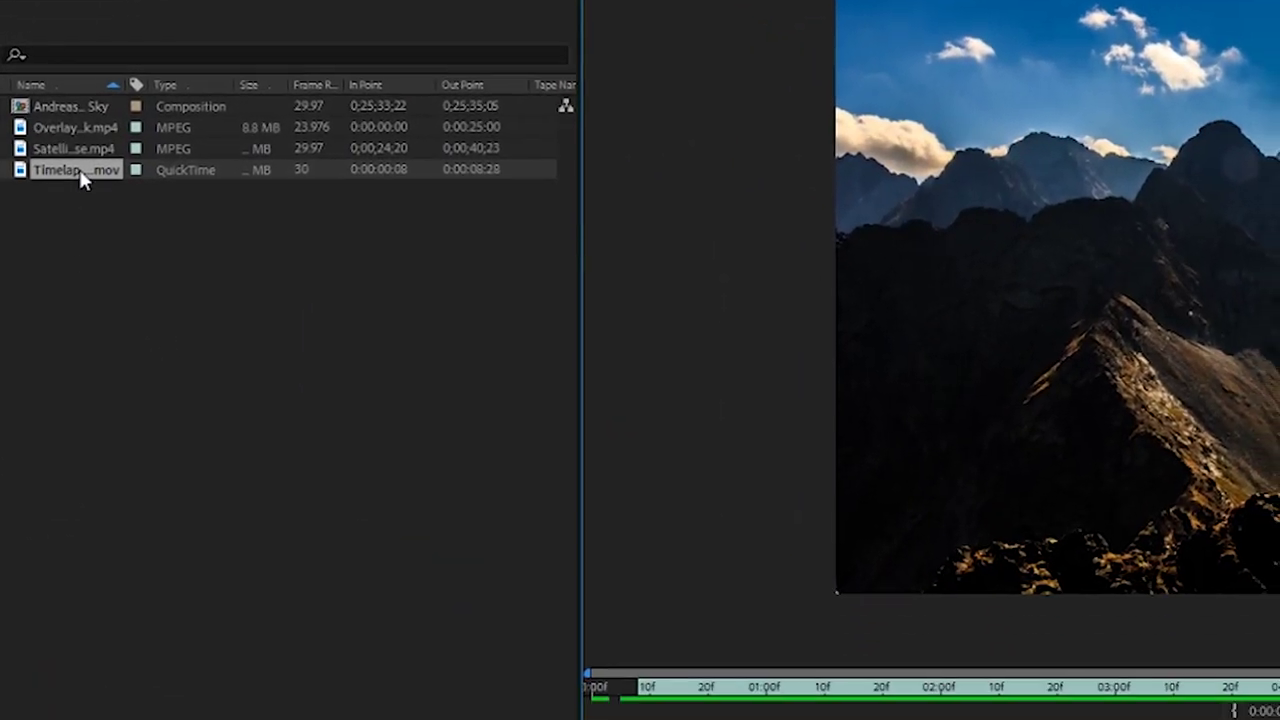
{"action": "left_click_drag", "start_coordinate": [82, 251], "coordinate": [54, 511]}
{"action": "key", "text": "Home"}
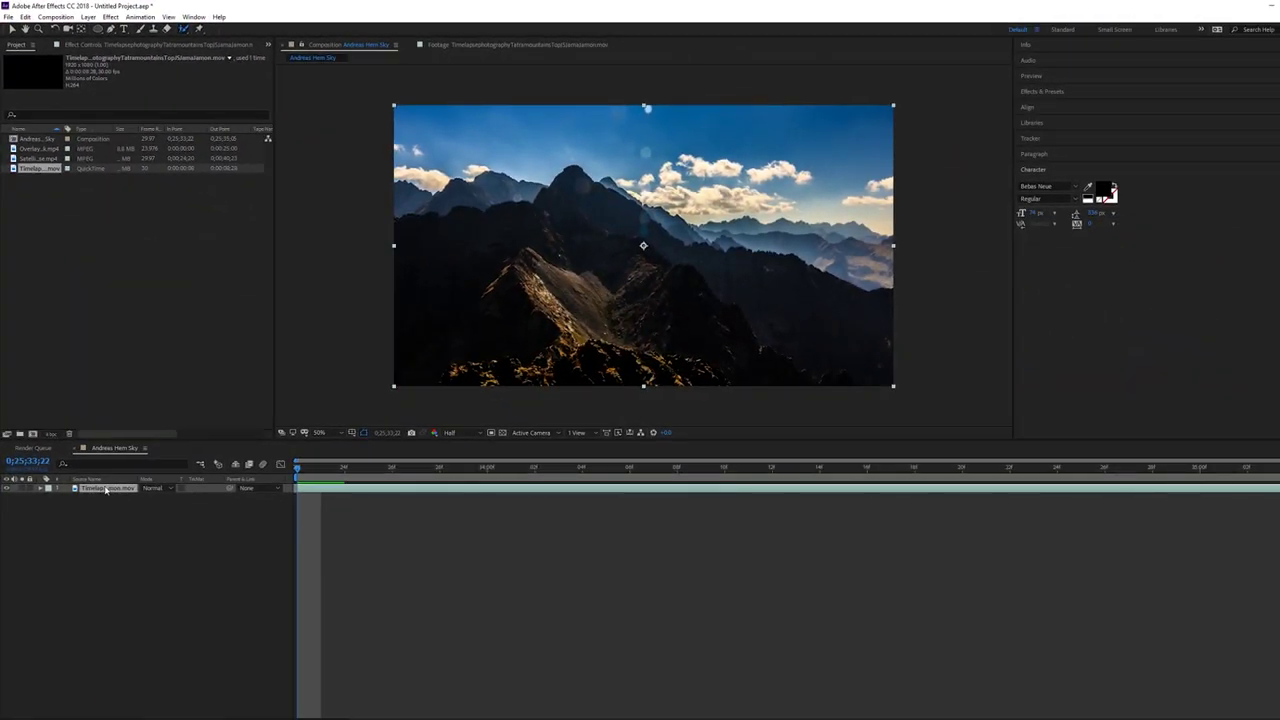
{"action": "double_click", "coordinate": [106, 489]}
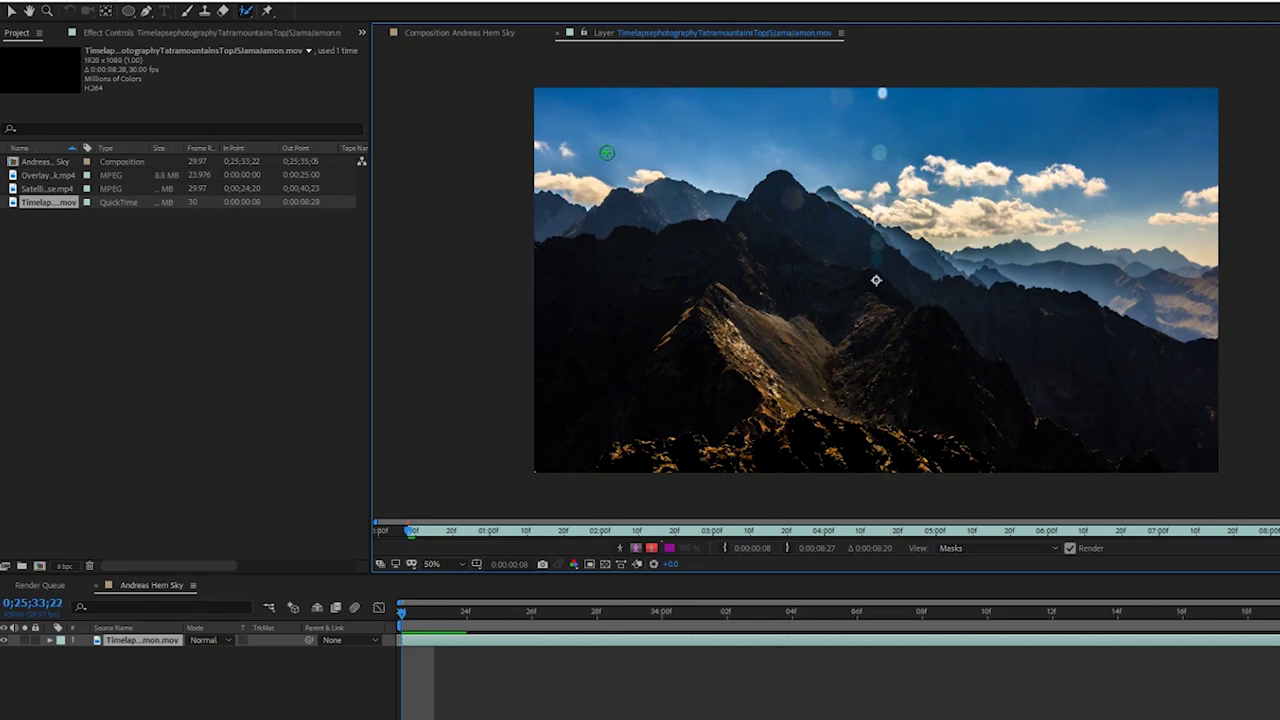
- Select the sky above the mountain ridge with the Roto Brush and propagate the selection through the following frames
{"action": "mouse_move", "coordinate": [554, 162]}
{"action": "left_mouse_down"}
{"action": "mouse_move", "coordinate": [727, 167]}
{"action": "mouse_move", "coordinate": [820, 149]}
{"action": "mouse_move", "coordinate": [962, 227]}
{"action": "mouse_move", "coordinate": [1088, 227]}
{"action": "left_mouse_up"}
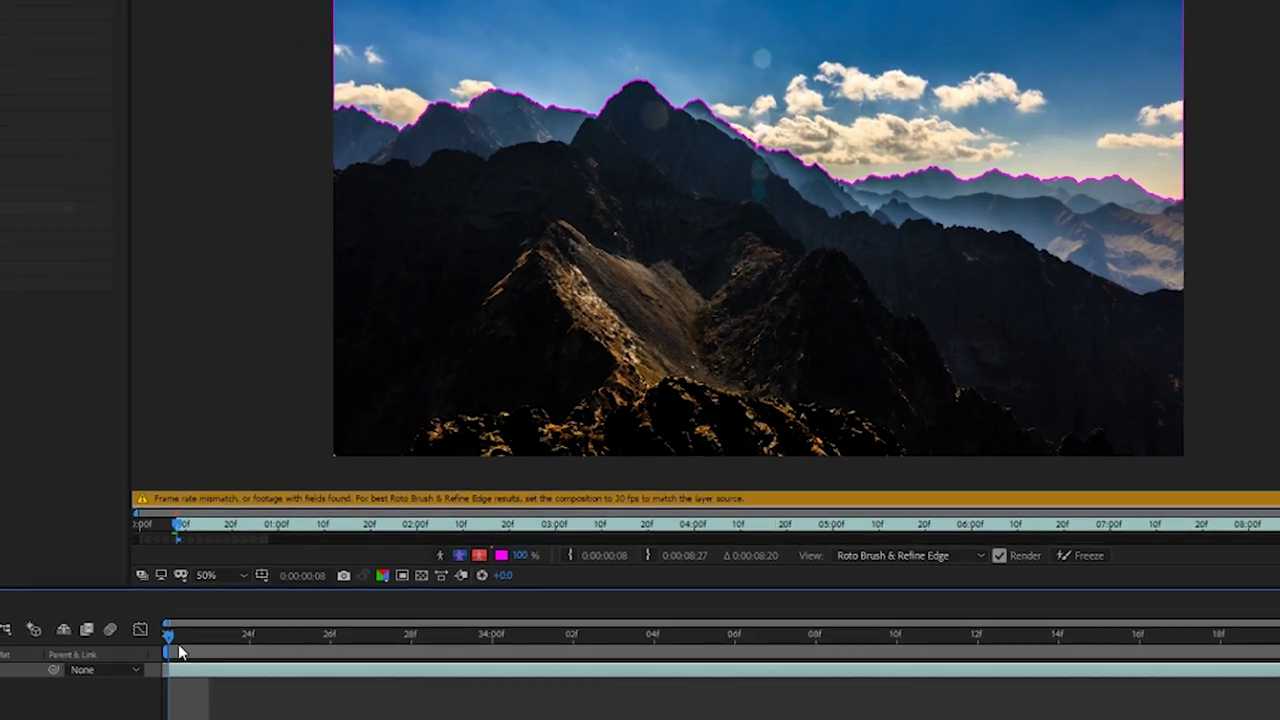
{"action": "key", "text": "space"}
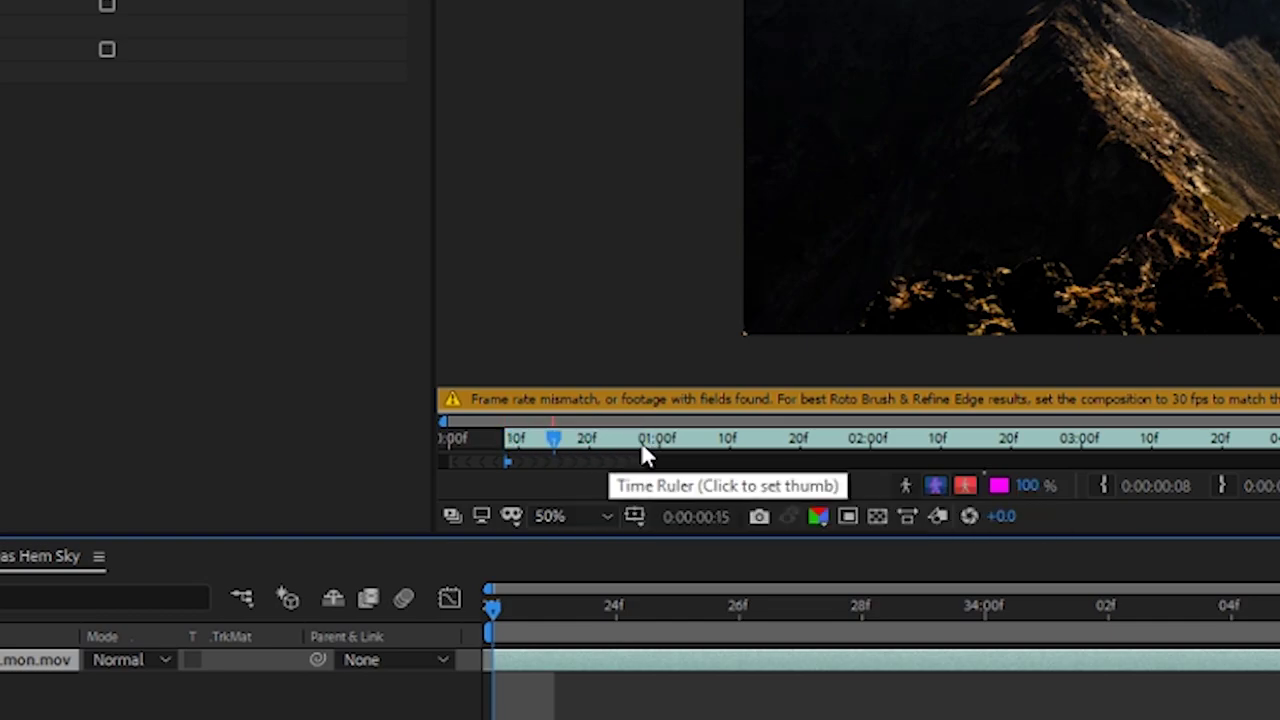
{"action": "left_click", "coordinate": [524, 440]}
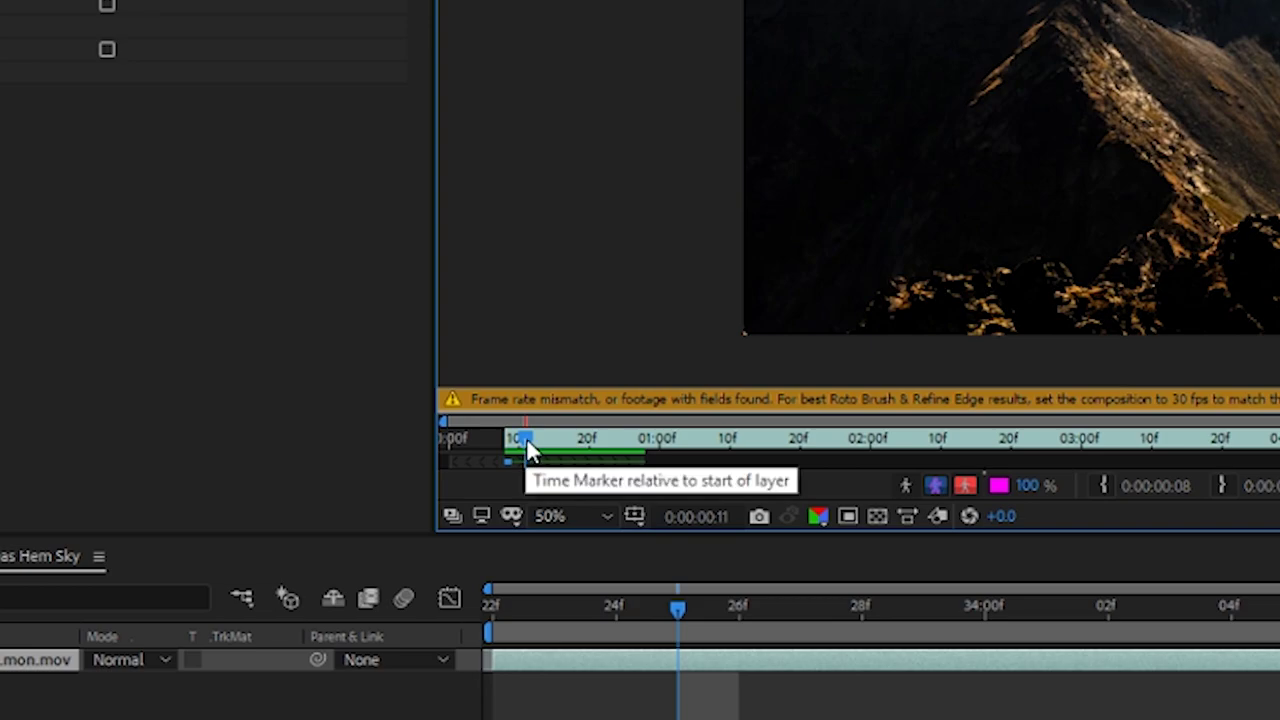
{"action": "left_click_drag", "start_coordinate": [525, 440], "coordinate": [643, 440]}
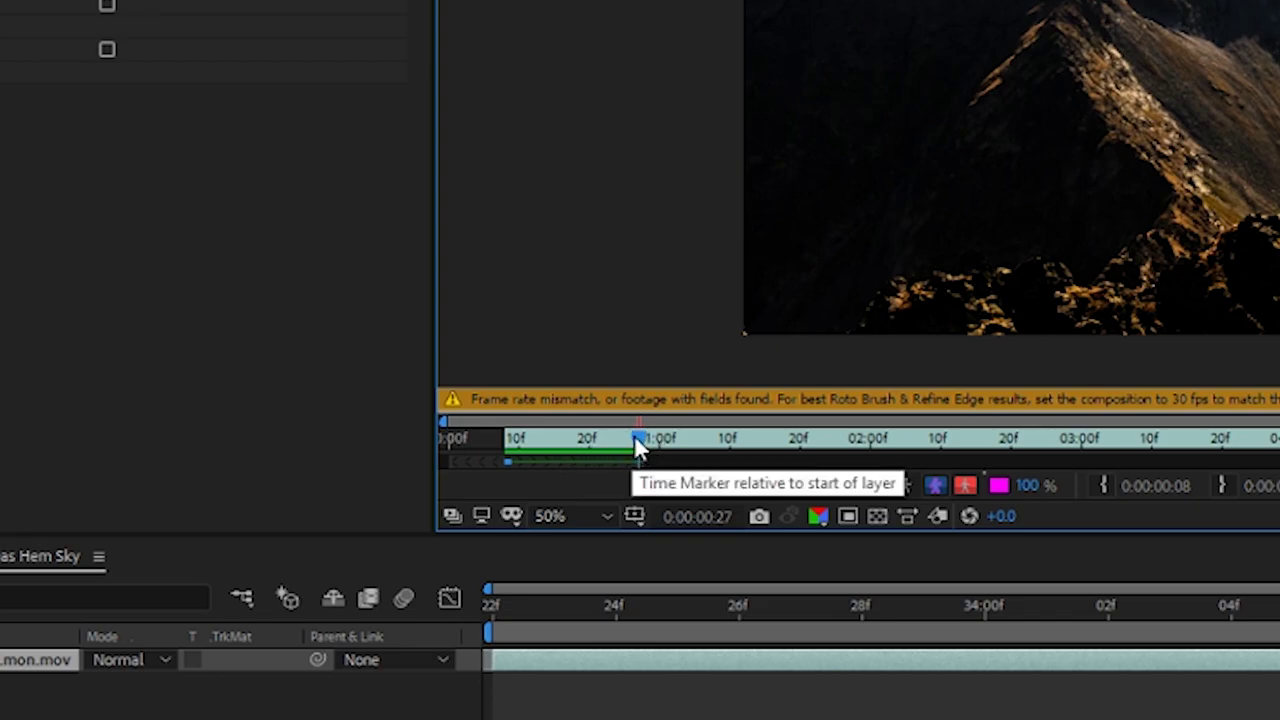
{"action": "mouse_move", "coordinate": [636, 440]}
{"action": "left_mouse_down"}
{"action": "mouse_move", "coordinate": [591, 445]}
{"action": "mouse_move", "coordinate": [633, 449]}
{"action": "left_mouse_up"}
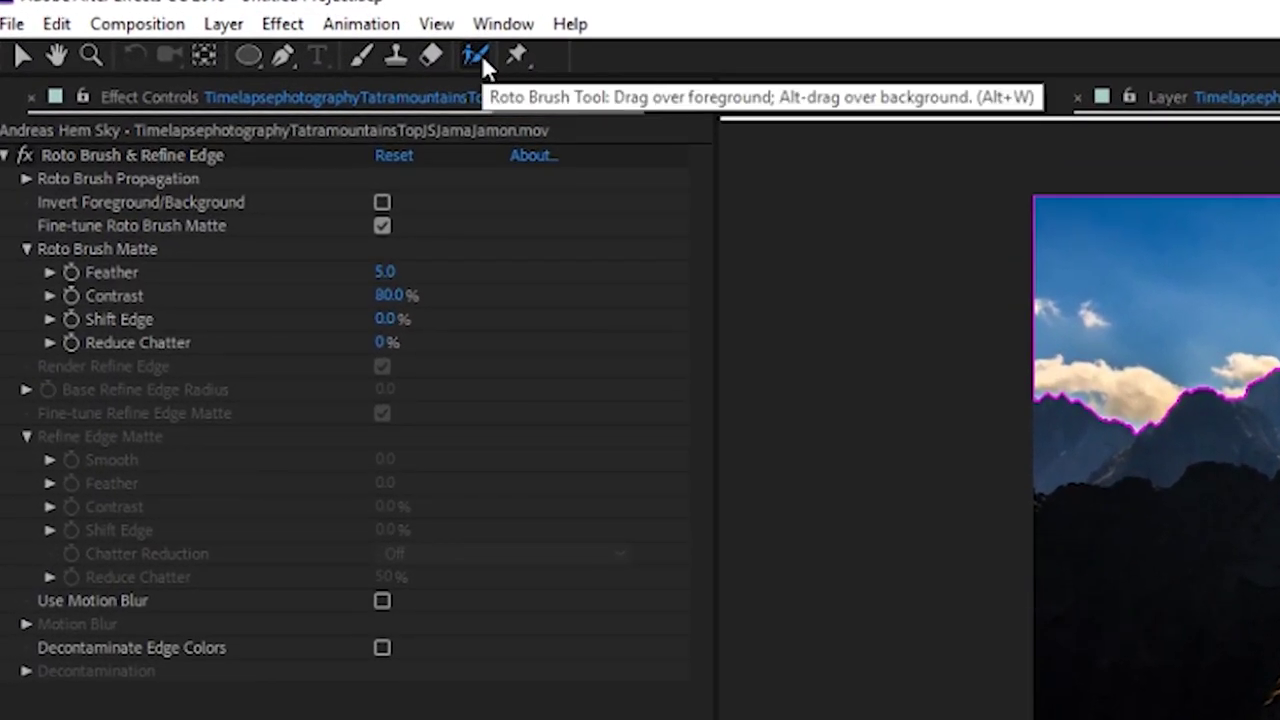
- Paint along the entire mountain ridge with the Refine Edge Tool and play the layer to propagate the refined edge
{"action": "left_click", "coordinate": [185, 28]}
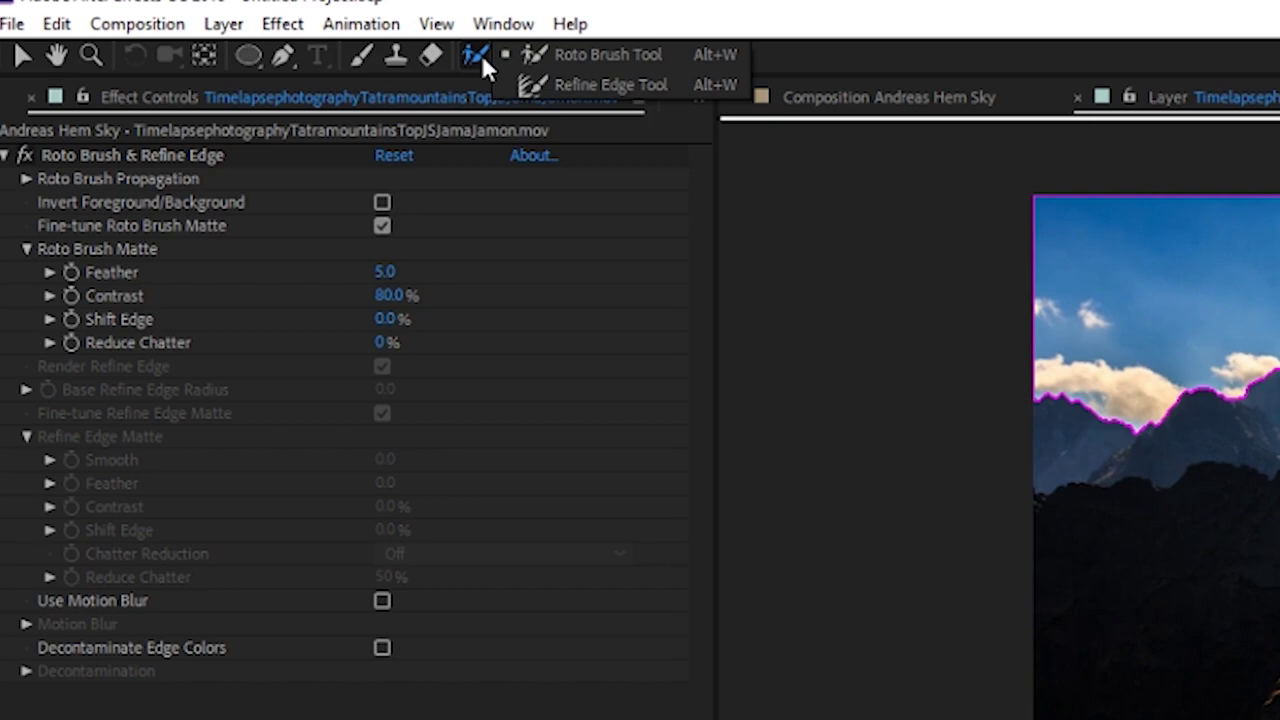
{"action": "left_click", "coordinate": [657, 96]}
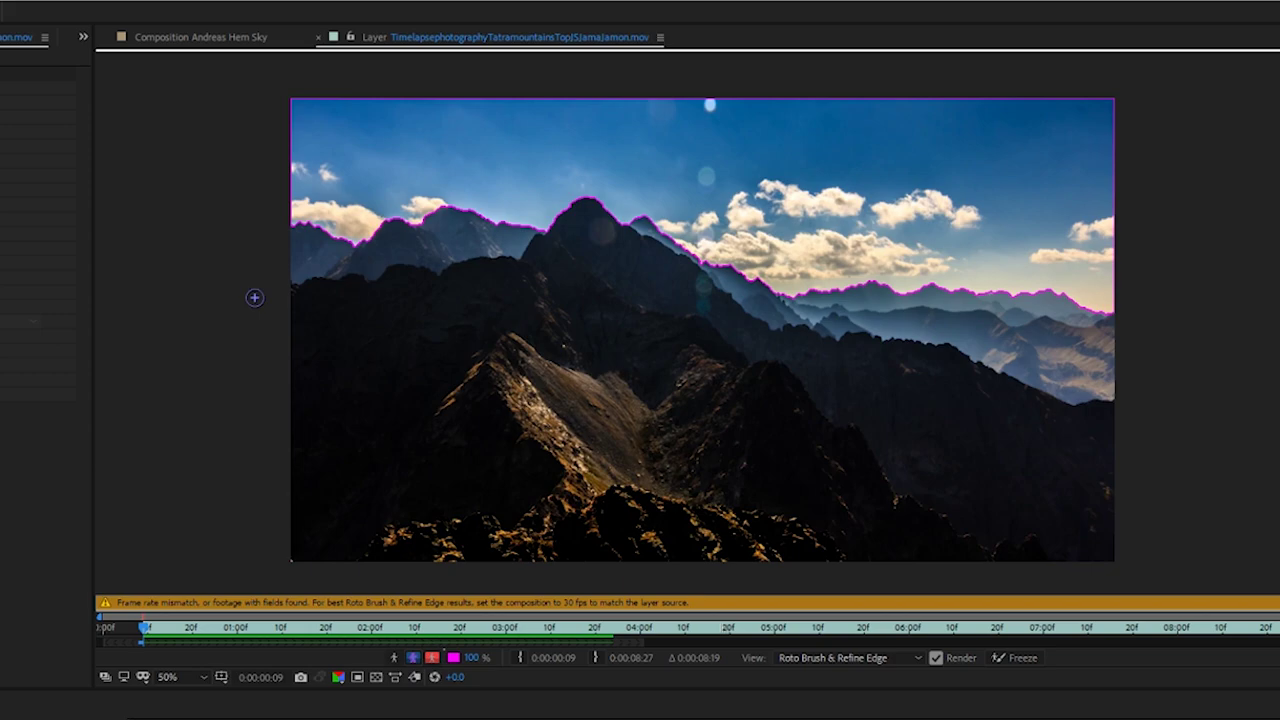
{"action": "mouse_move", "coordinate": [291, 222]}
{"action": "left_mouse_down"}
{"action": "mouse_move", "coordinate": [367, 245]}
{"action": "mouse_move", "coordinate": [461, 210]}
{"action": "mouse_move", "coordinate": [548, 226]}
{"action": "mouse_move", "coordinate": [595, 199]}
{"action": "mouse_move", "coordinate": [610, 218]}
{"action": "mouse_move", "coordinate": [656, 221]}
{"action": "mouse_move", "coordinate": [794, 296]}
{"action": "mouse_move", "coordinate": [1054, 290]}
{"action": "mouse_move", "coordinate": [1112, 310]}
{"action": "left_mouse_up"}
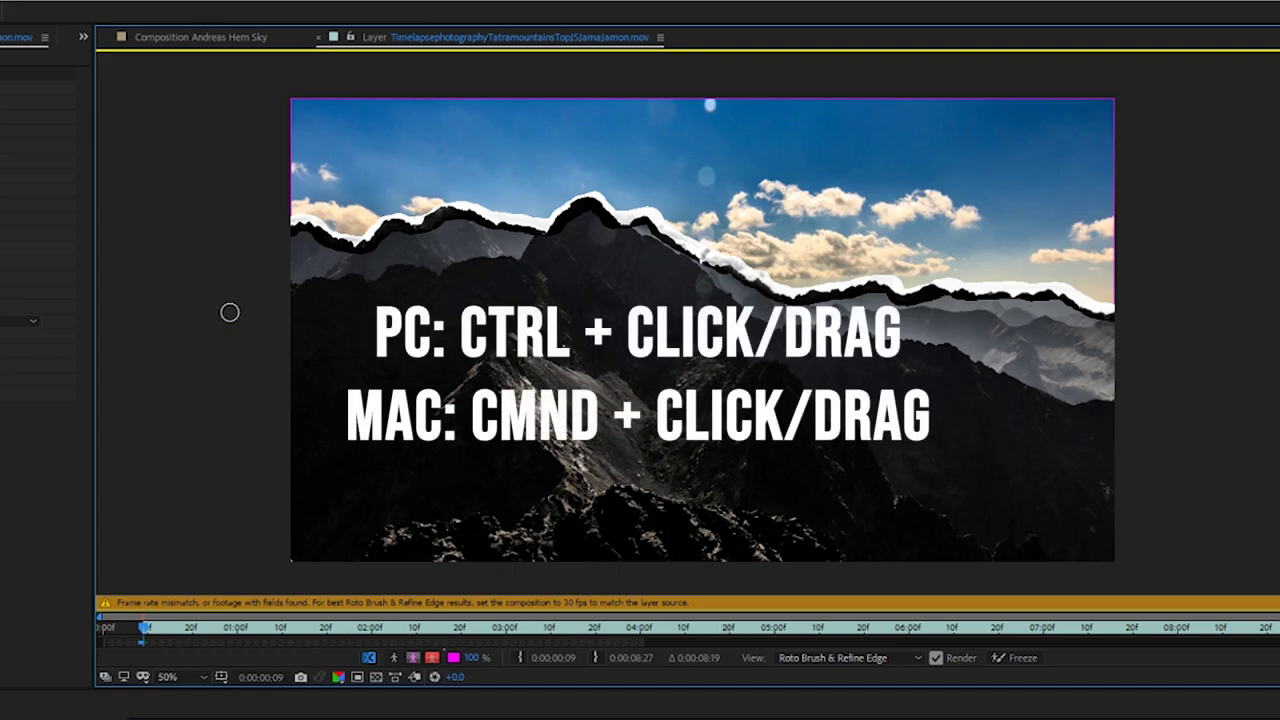
{"action": "mouse_move", "coordinate": [230, 312]}
{"action": "left_mouse_down"}
{"action": "mouse_move", "coordinate": [281, 312]}
{"action": "mouse_move", "coordinate": [197, 318]}
{"action": "mouse_move", "coordinate": [214, 323]}
{"action": "left_mouse_up"}
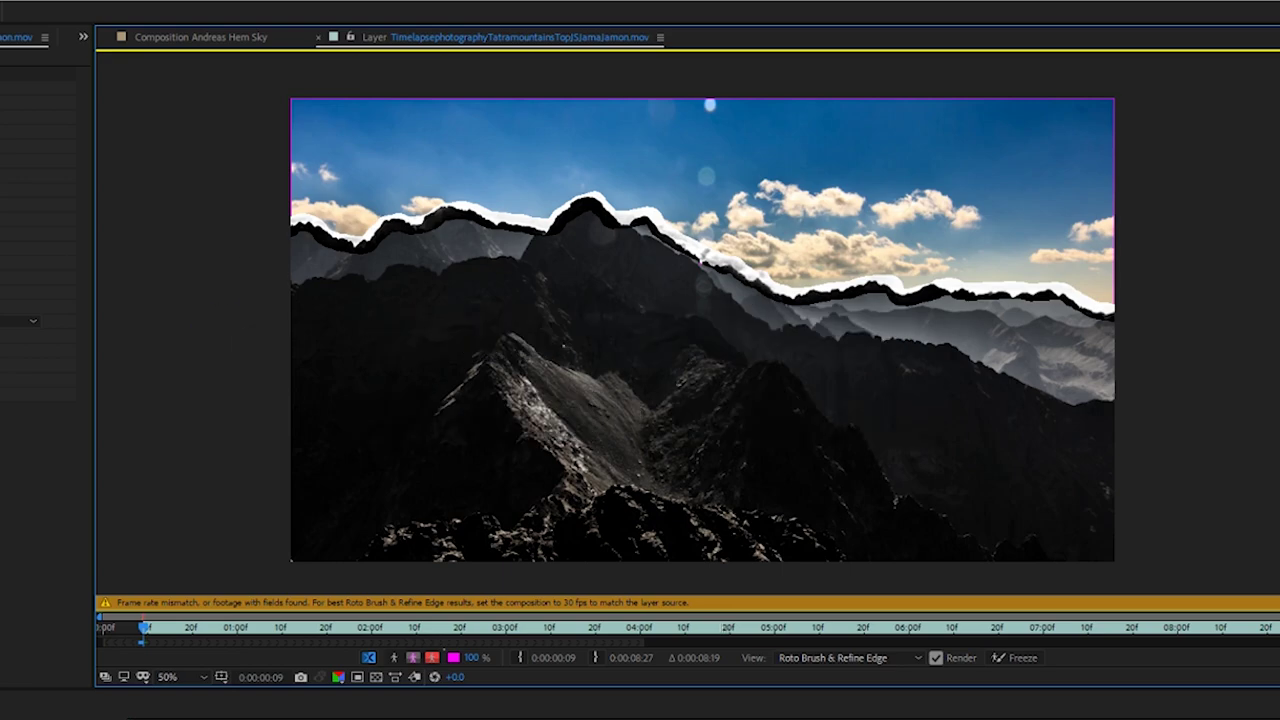
{"action": "key", "text": "space"}
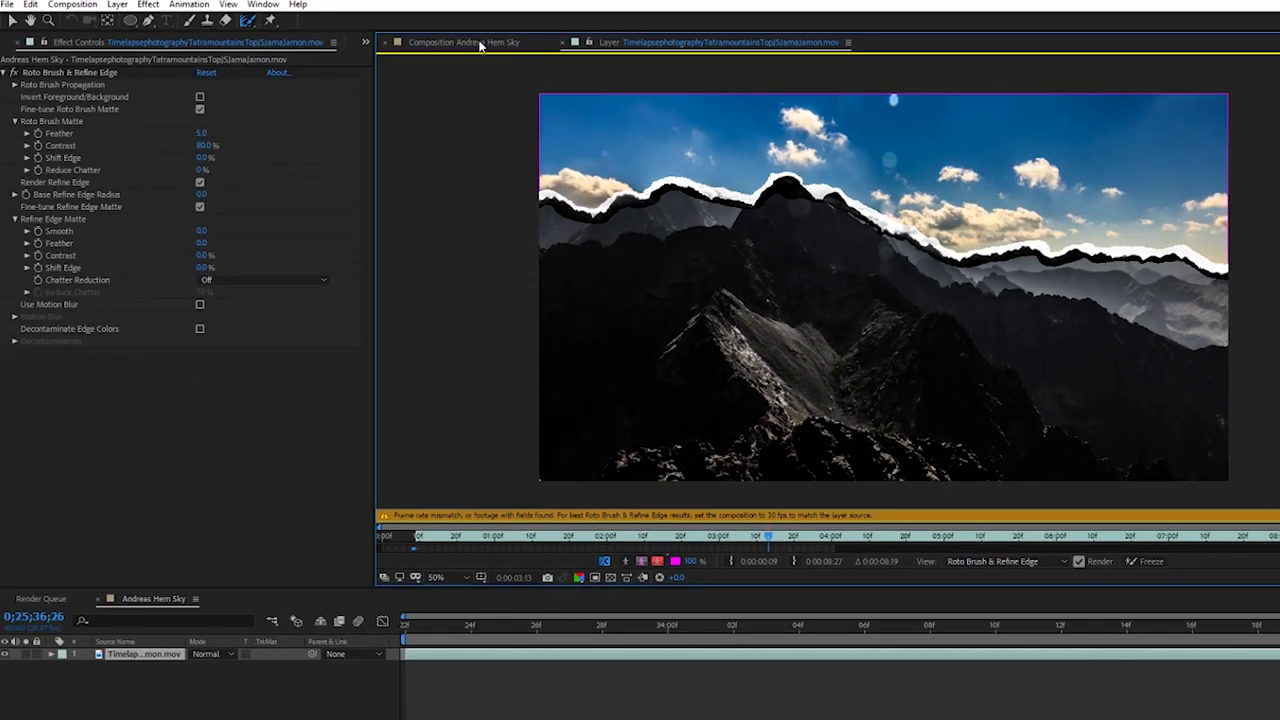
- Play the composition to examine the rotoscoped sky cutout
{"action": "left_click", "coordinate": [481, 45]}
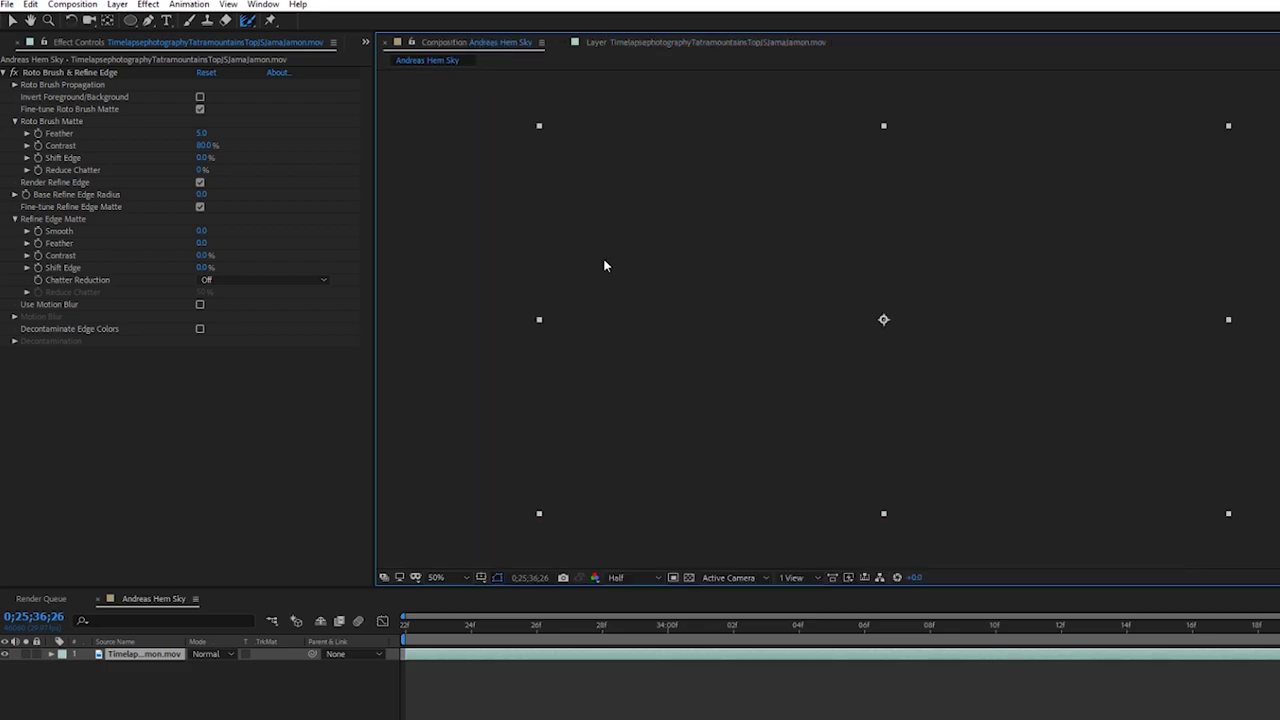
{"action": "key", "text": "space"}
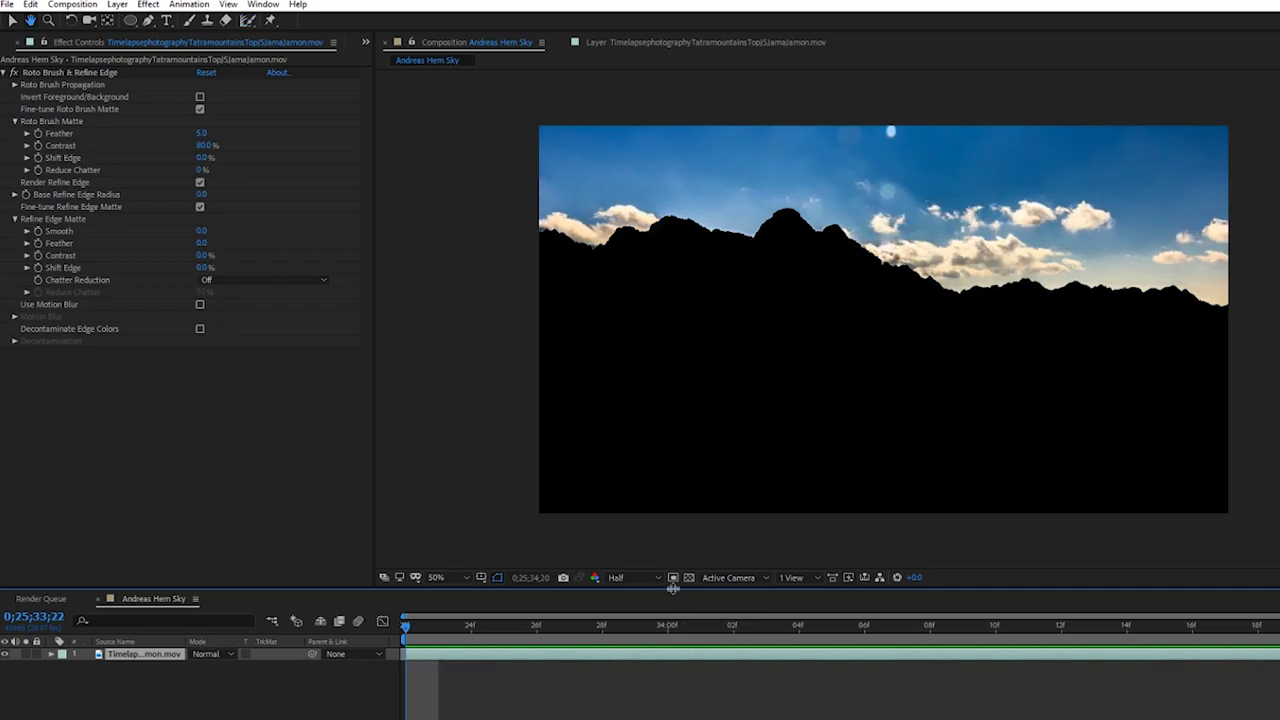
{"action": "key", "text": "space"}
- Invert the Roto Brush foreground and background to keep the mountains, and preview the cutout in the composition
{"action": "left_click", "coordinate": [625, 43]}
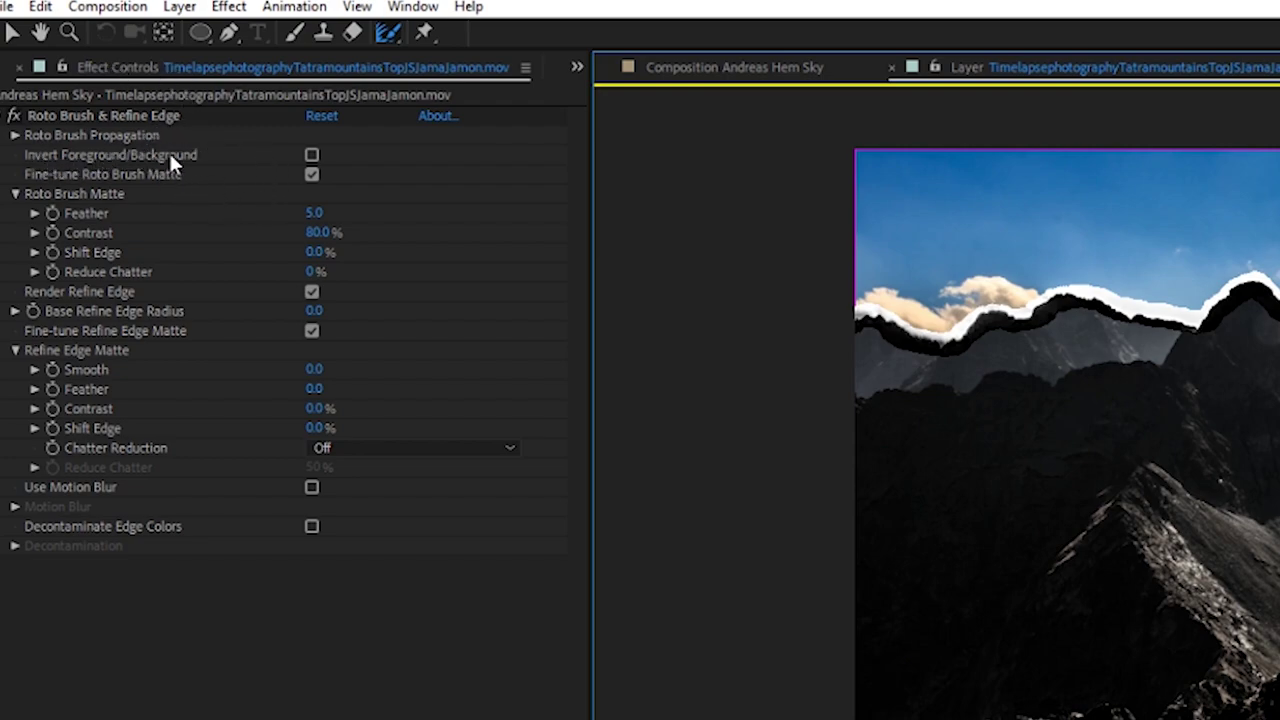
{"action": "left_click", "coordinate": [311, 155]}
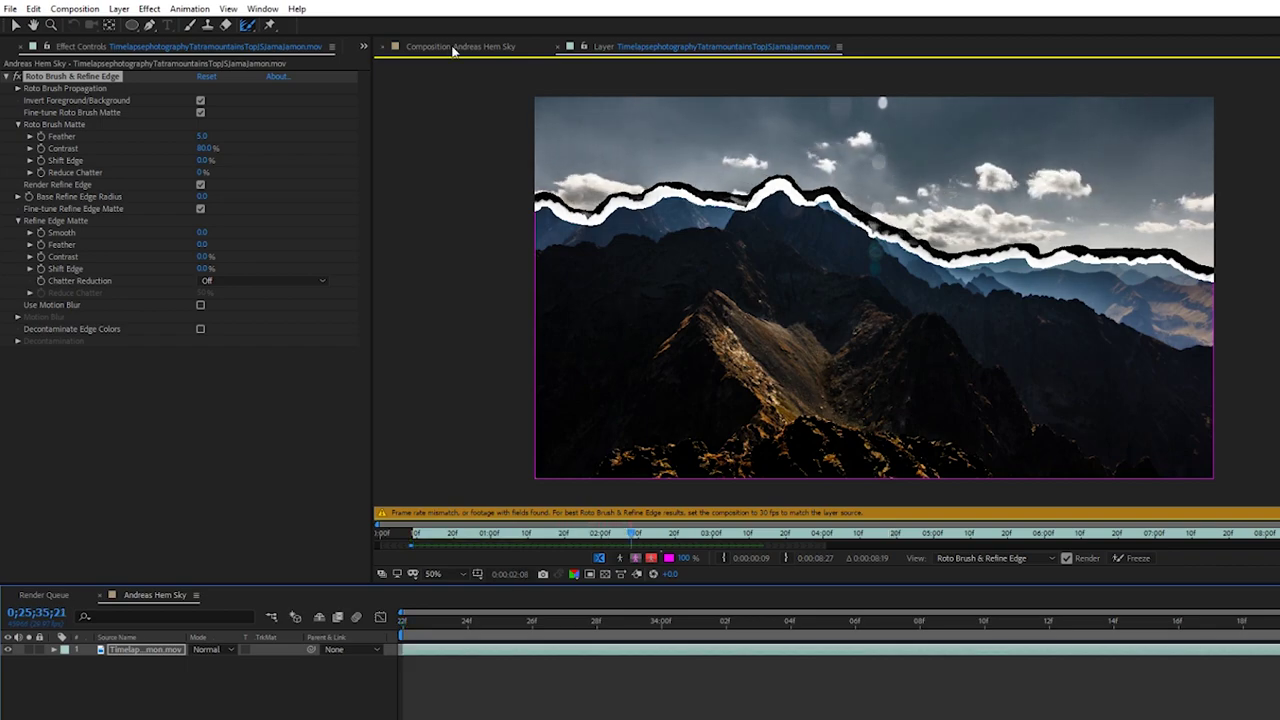
{"action": "left_click", "coordinate": [453, 47]}
{"action": "left_click", "coordinate": [414, 620]}
{"action": "key", "text": "space"}
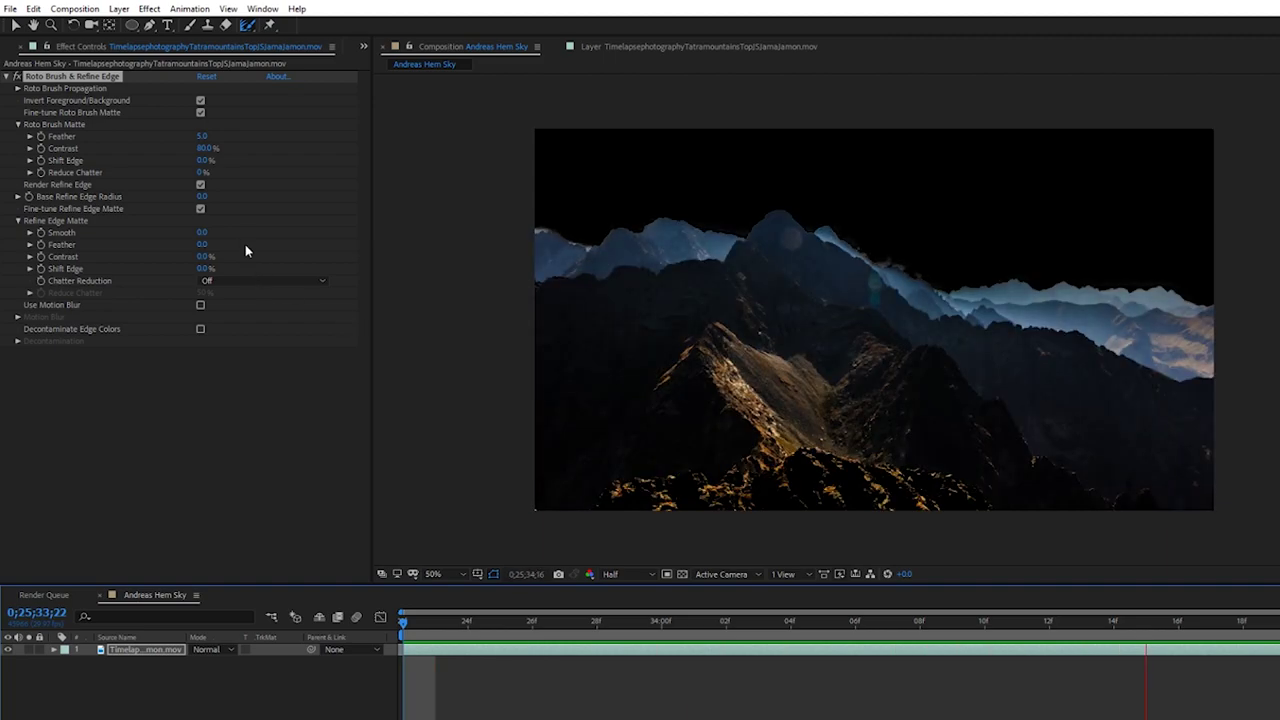
{"action": "key", "text": "space"}
- Place the satellites night sky time-lapse clip below the mountain layer and preview the composite
{"action": "left_click", "coordinate": [14, 46]}
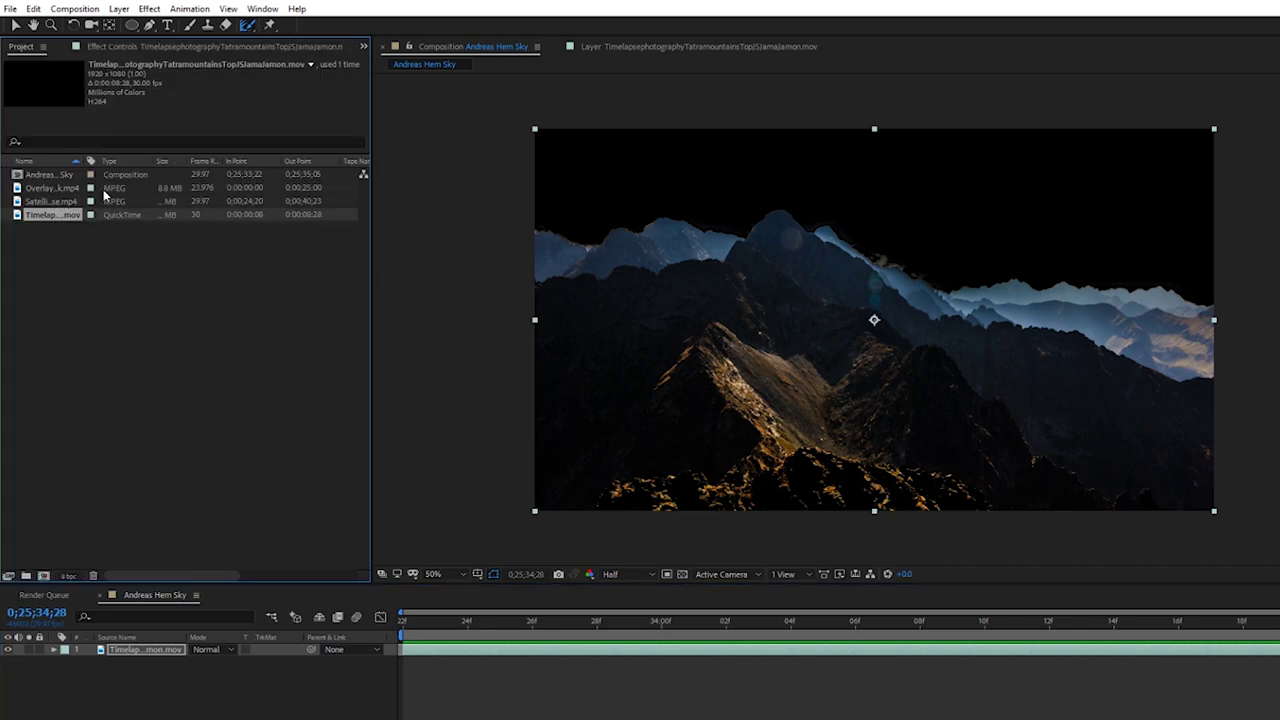
{"action": "double_click", "coordinate": [49, 201]}
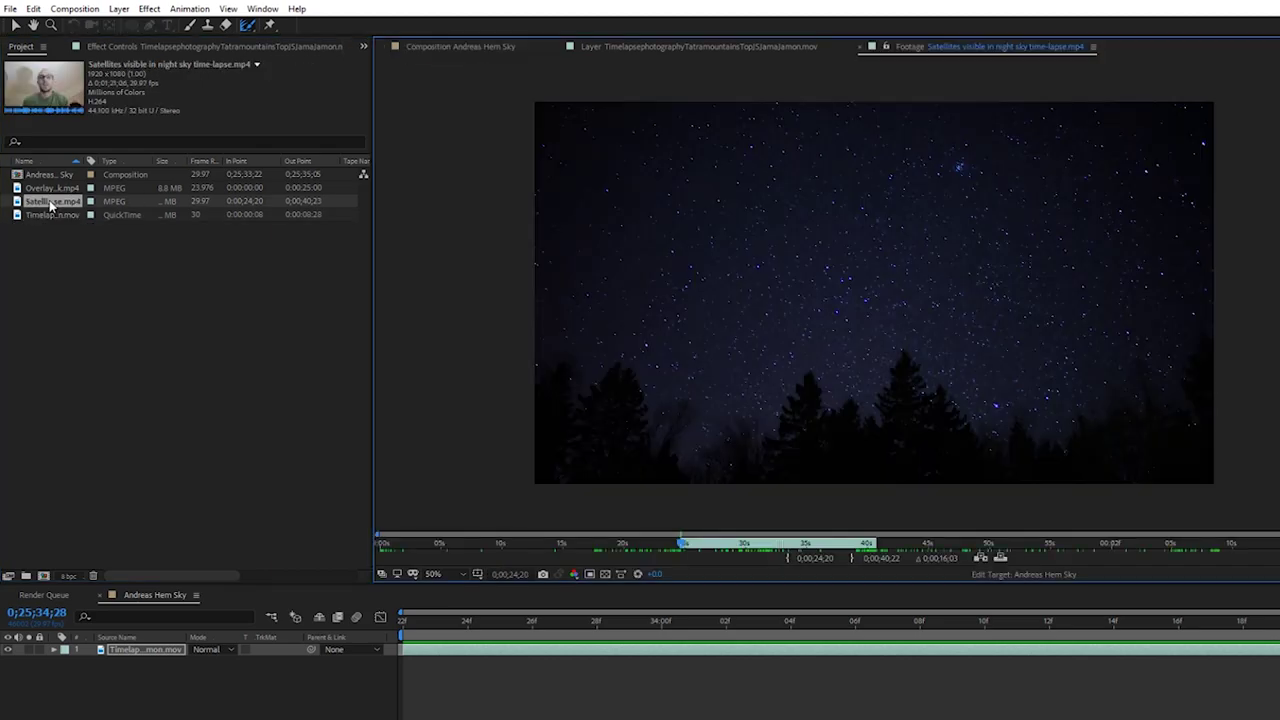
{"action": "left_click_drag", "start_coordinate": [49, 201], "coordinate": [78, 668]}
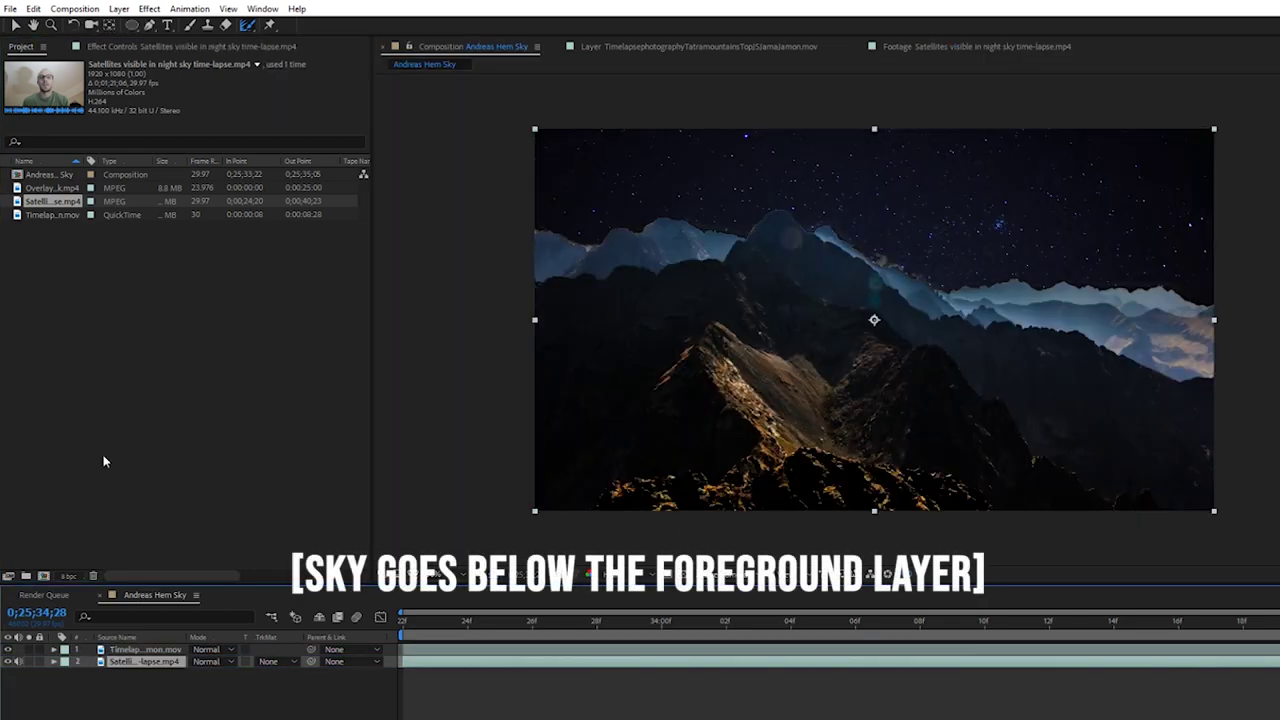
{"action": "left_click", "coordinate": [59, 189]}
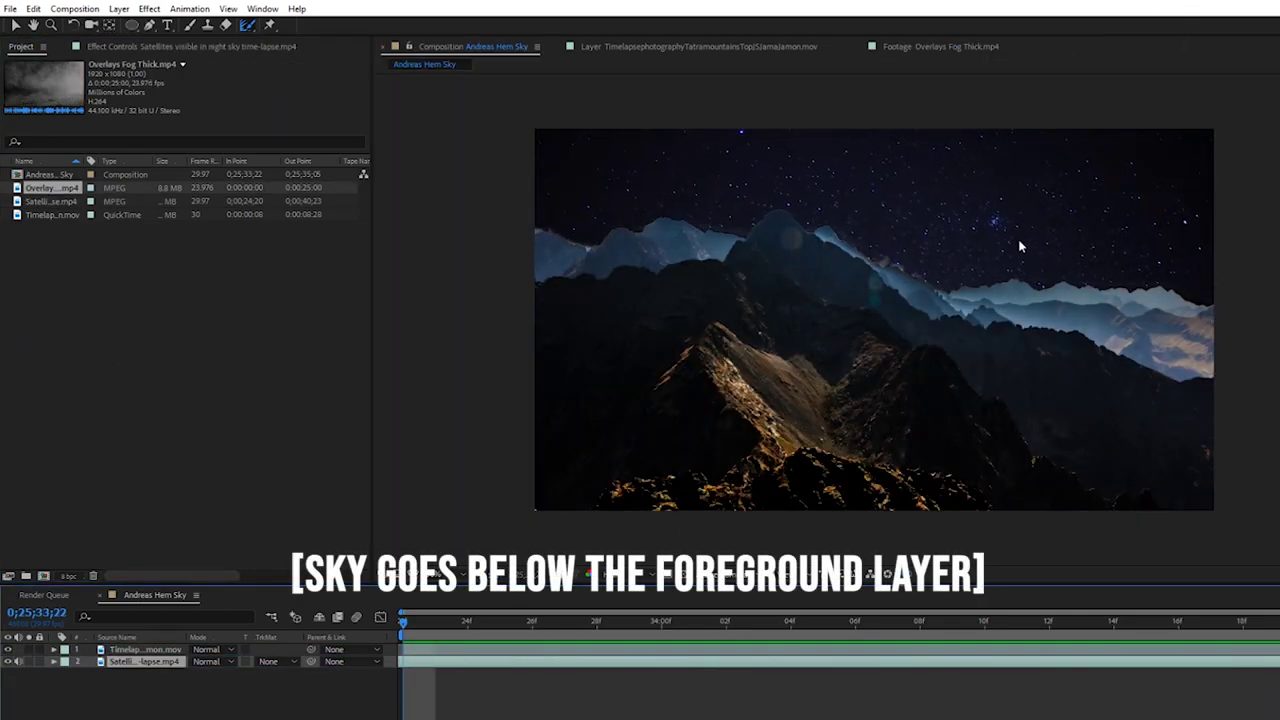
{"action": "key", "text": "space"}
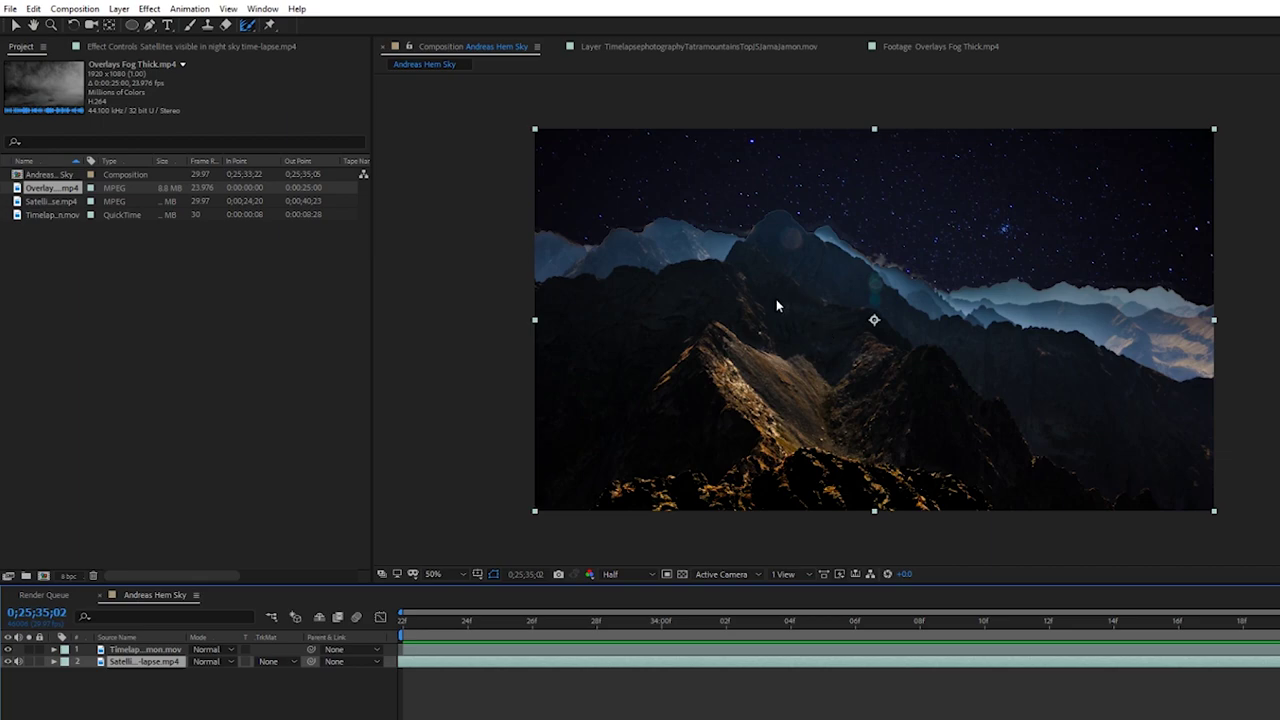
- Darken the mountain timelapse layer by adjusting Lumetri Color's Exposure and Highlights to match the night sky
{"action": "left_click_drag", "start_coordinate": [55, 188], "coordinate": [153, 652]}
{"action": "mouse_move", "coordinate": [202, 467]}
{"action": "left_mouse_down"}
{"action": "mouse_move", "coordinate": [177, 467]}
{"action": "mouse_move", "coordinate": [216, 467]}
{"action": "left_mouse_up"}
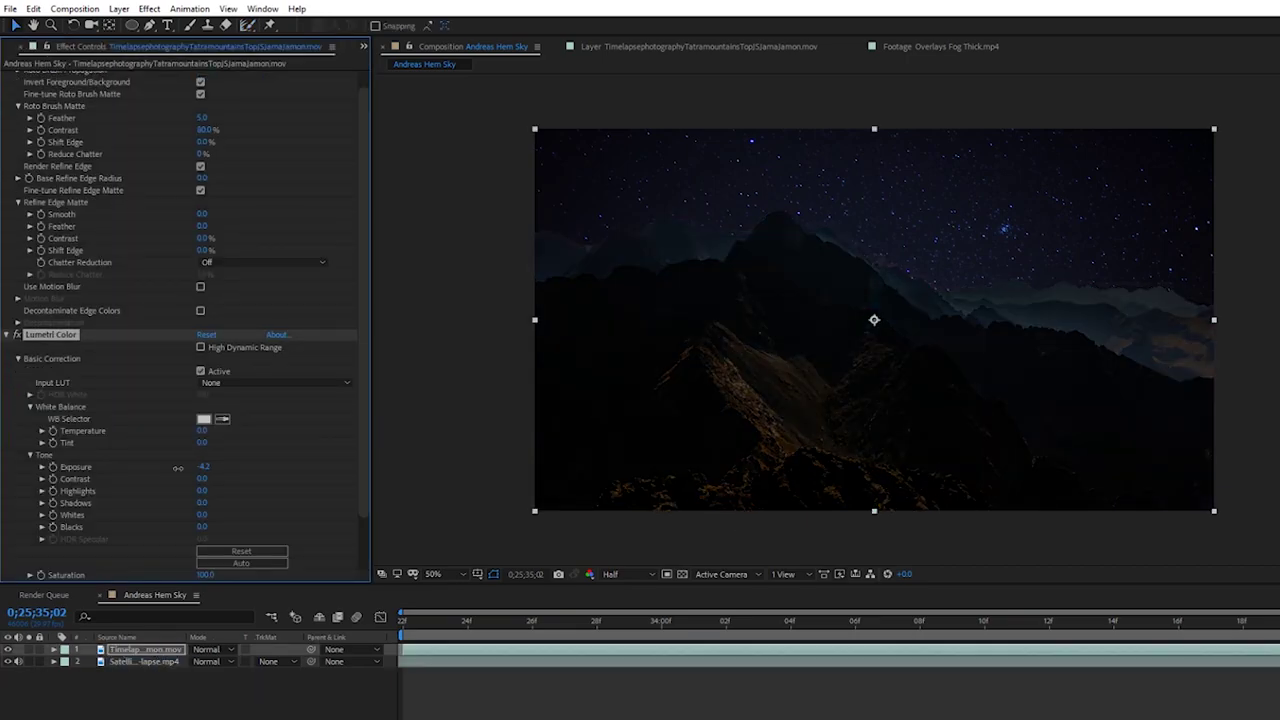
{"action": "left_click_drag", "start_coordinate": [205, 491], "coordinate": [120, 508]}
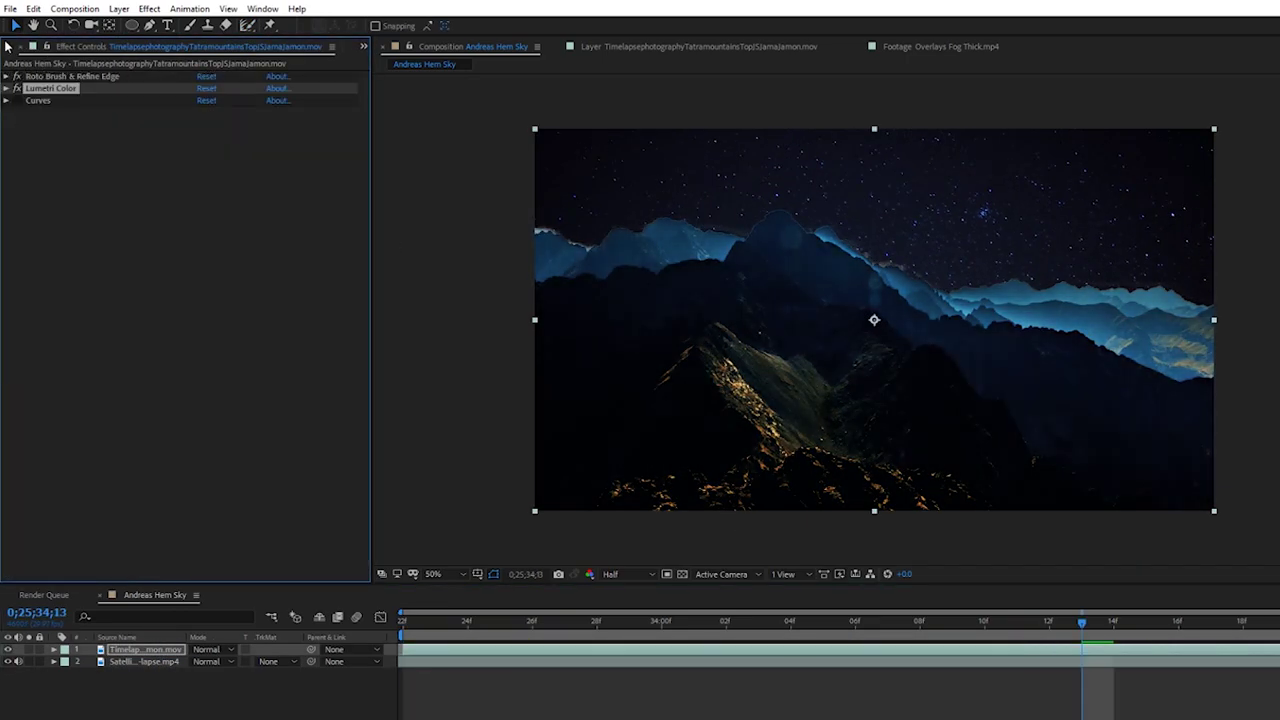
- Place the Overlays Fog Thick clip above all other layers and set its blending mode to Screen
{"action": "left_click", "coordinate": [21, 47]}
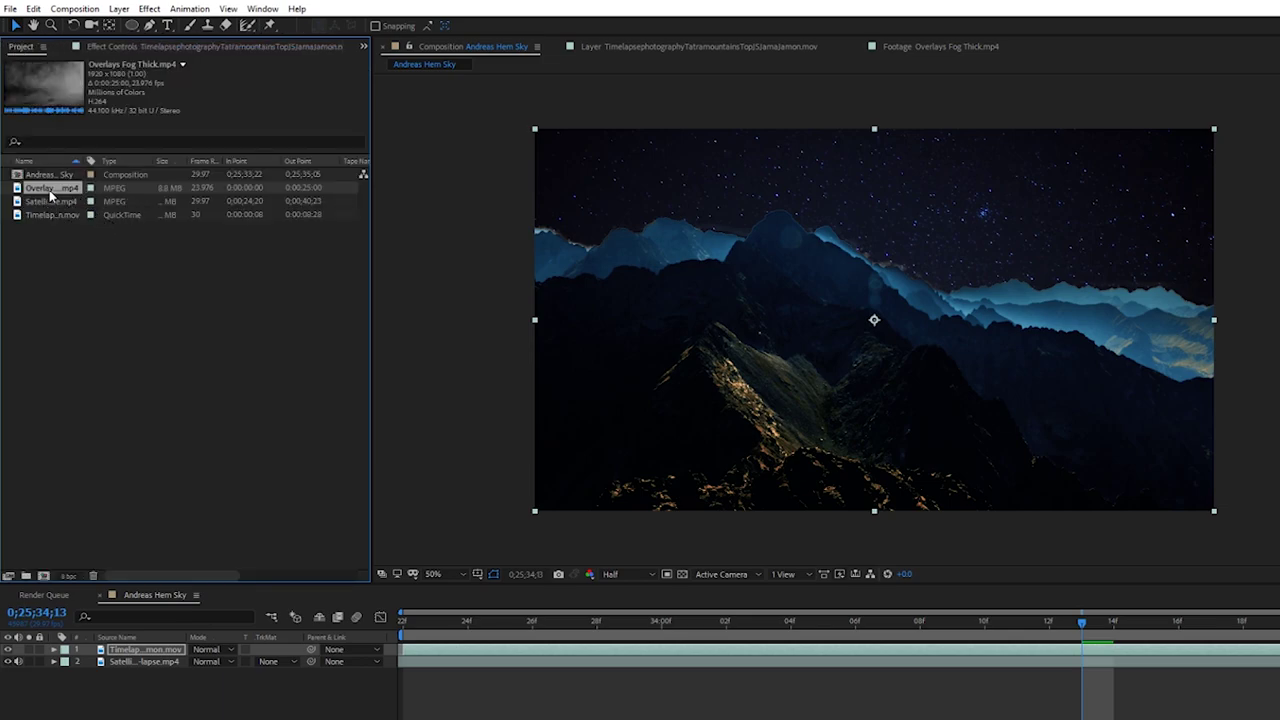
{"action": "left_click_drag", "start_coordinate": [52, 197], "coordinate": [112, 644]}
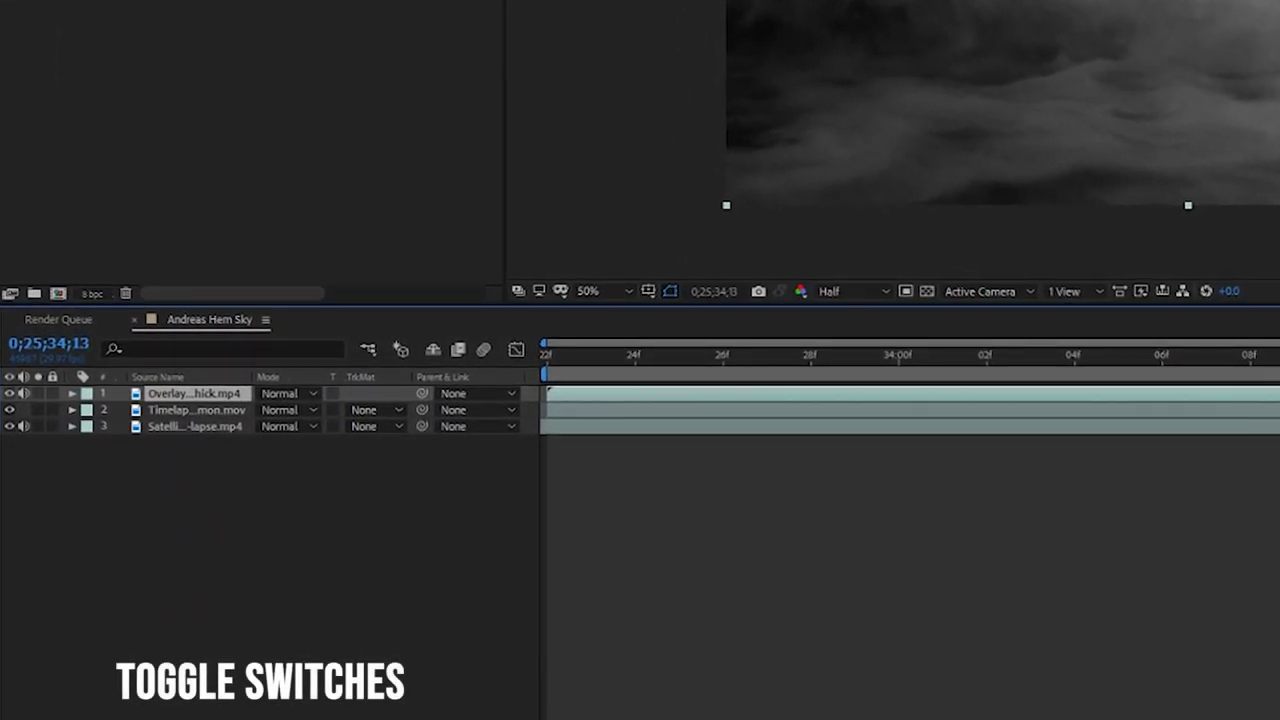
{"action": "key", "text": "F4"}
{"action": "key", "text": "F4"}
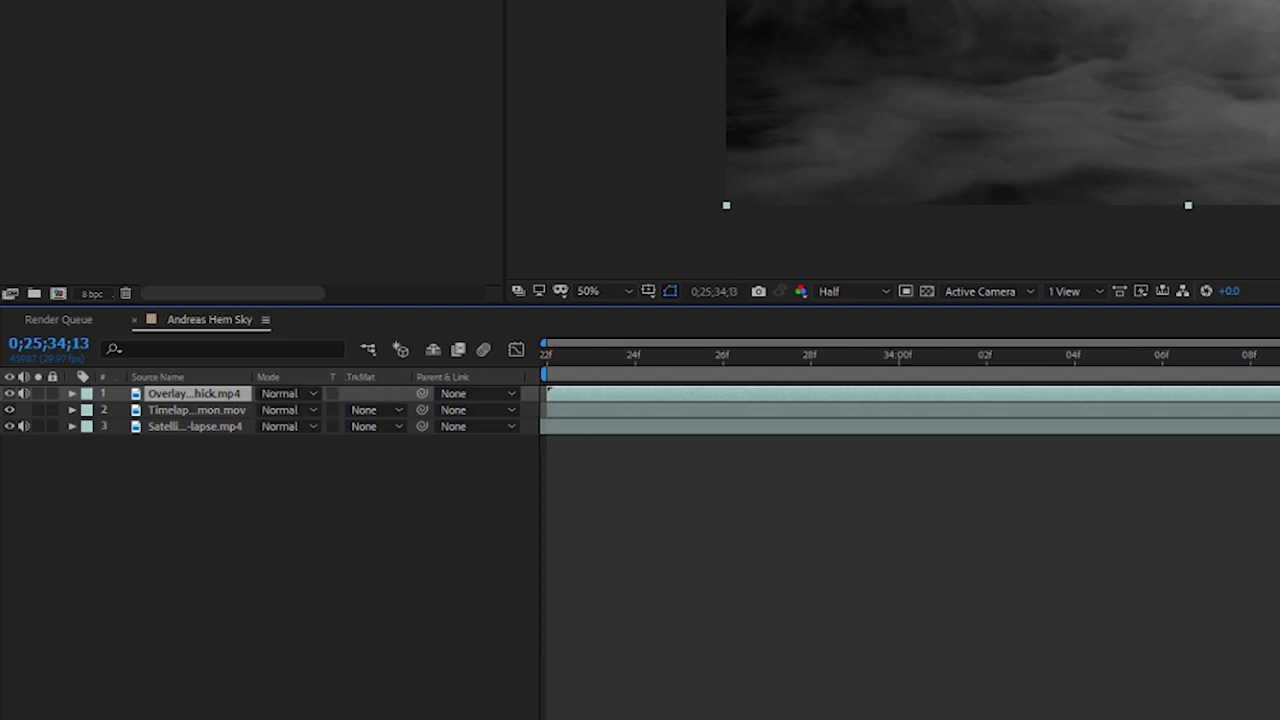
{"action": "left_click", "coordinate": [319, 392]}
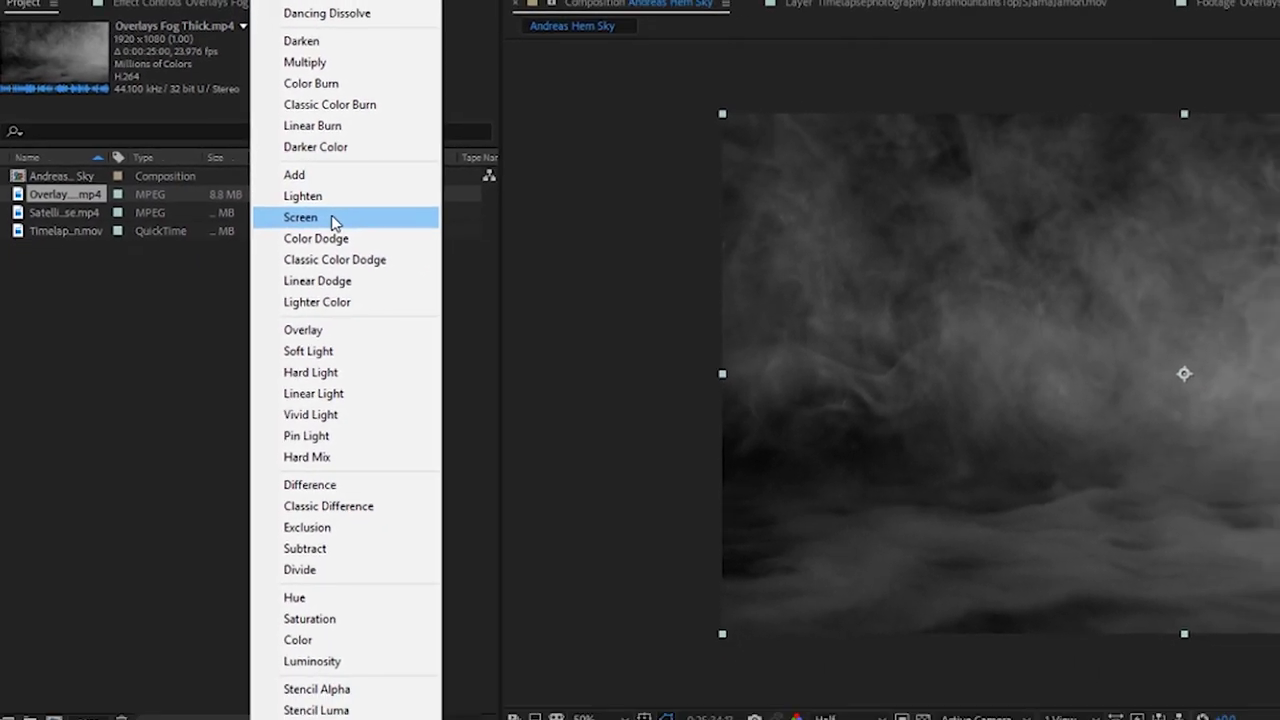
{"action": "left_click", "coordinate": [436, 240]}
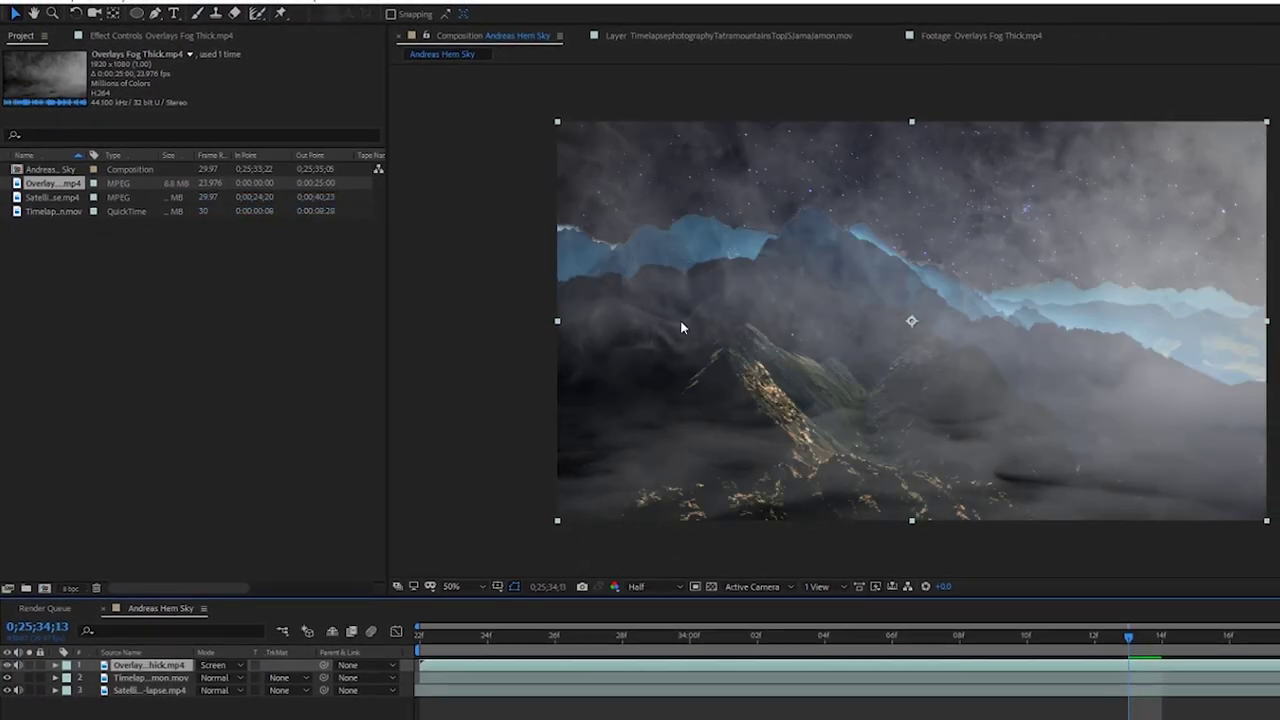
- Reduce the fog layer's opacity to 53% and draw a wide elliptical mask on it, feathered by 156 pixels
{"action": "key", "text": "t"}
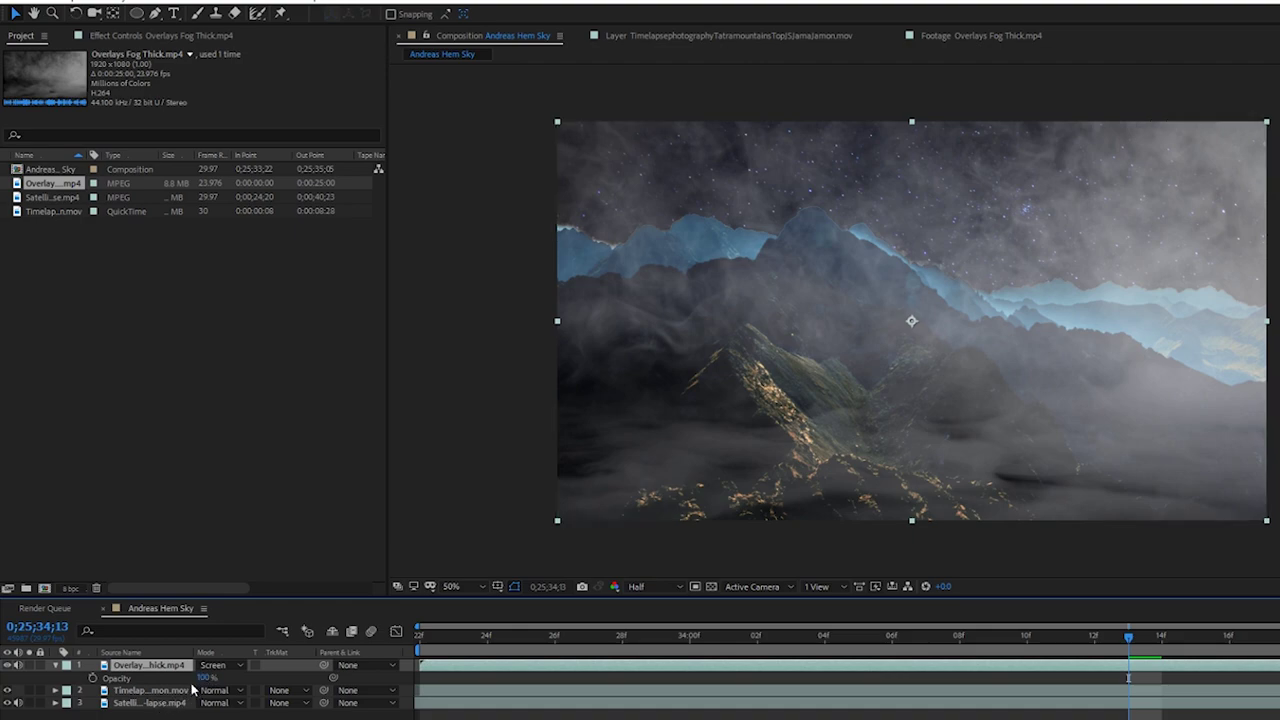
{"action": "left_click_drag", "start_coordinate": [207, 680], "coordinate": [181, 690]}
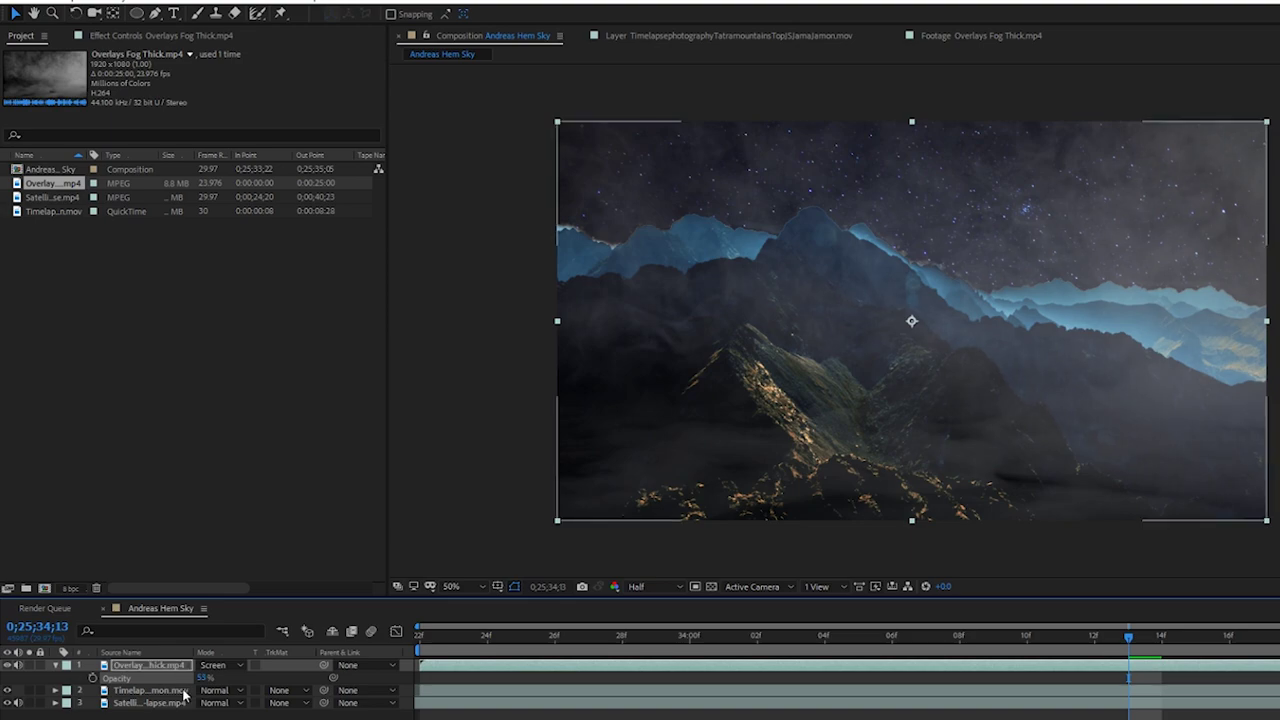
{"action": "left_click", "coordinate": [138, 14]}
{"action": "left_click_drag", "start_coordinate": [560, 184], "coordinate": [1279, 517]}
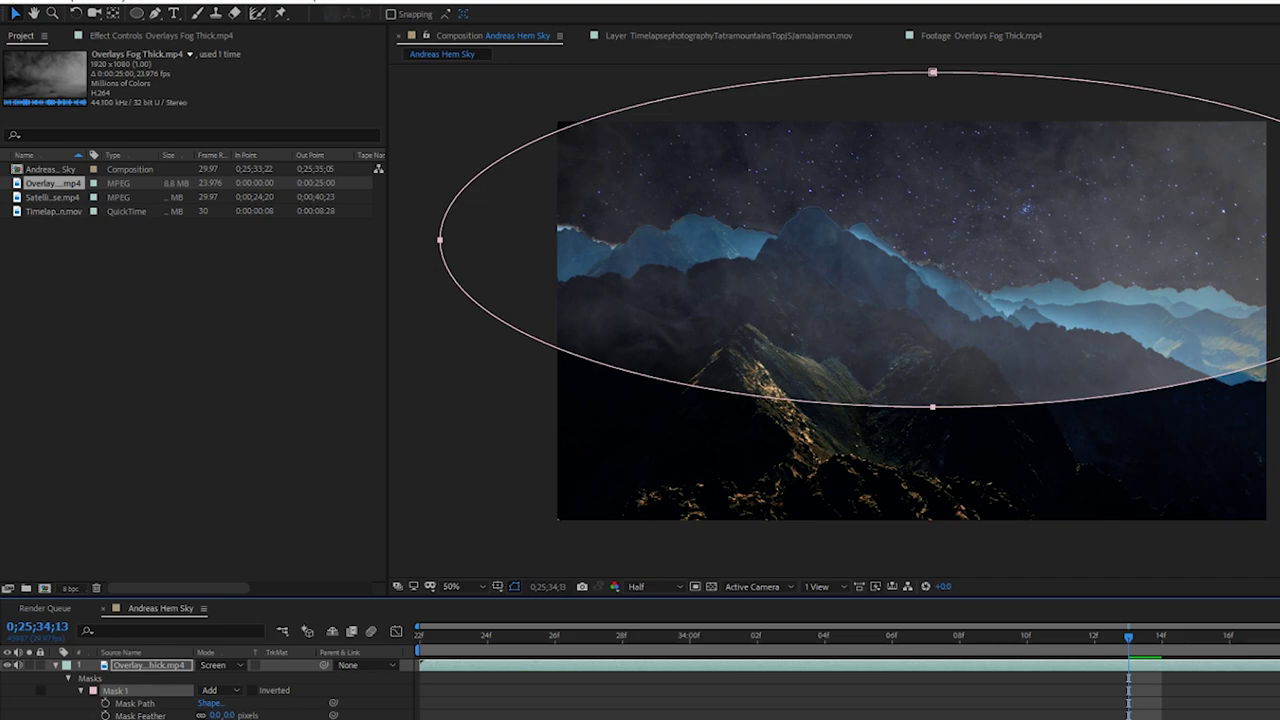
{"action": "left_click_drag", "start_coordinate": [220, 715], "coordinate": [262, 715]}
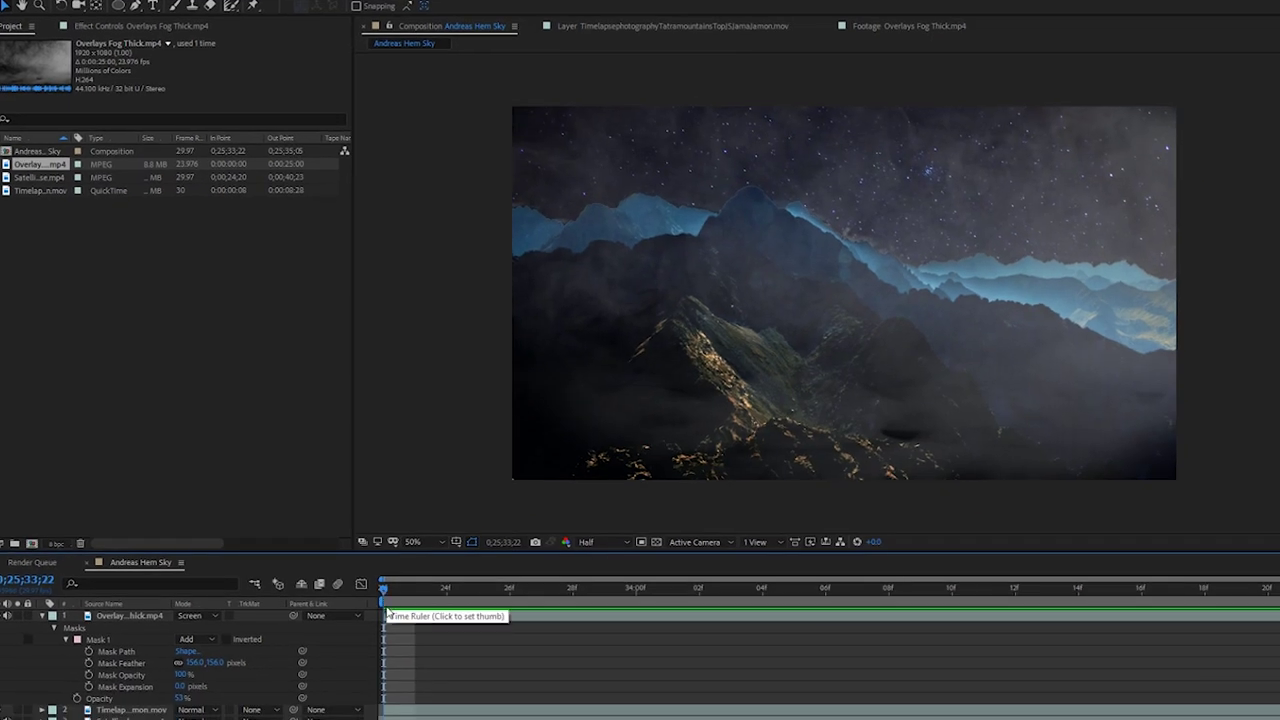
- Play the finished composite from the start and compare it with the original mountain timelapse footage
{"action": "left_click", "coordinate": [432, 640]}
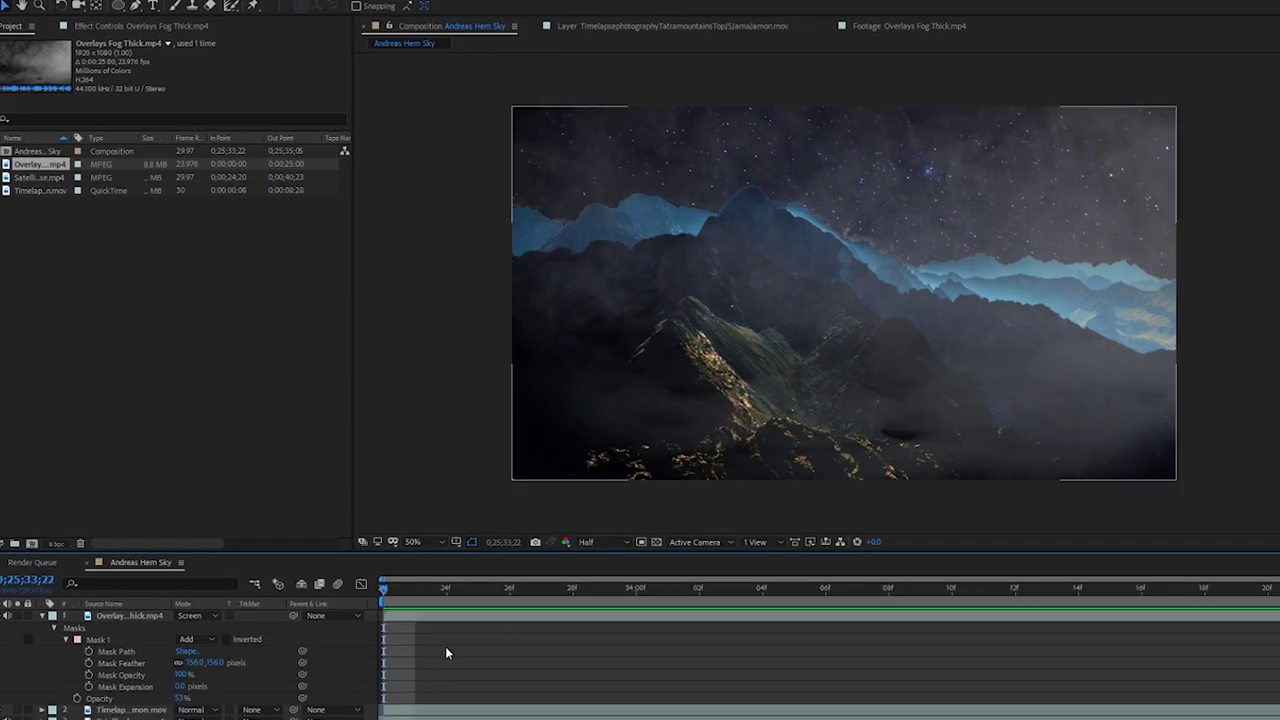
{"action": "key", "text": "space"}
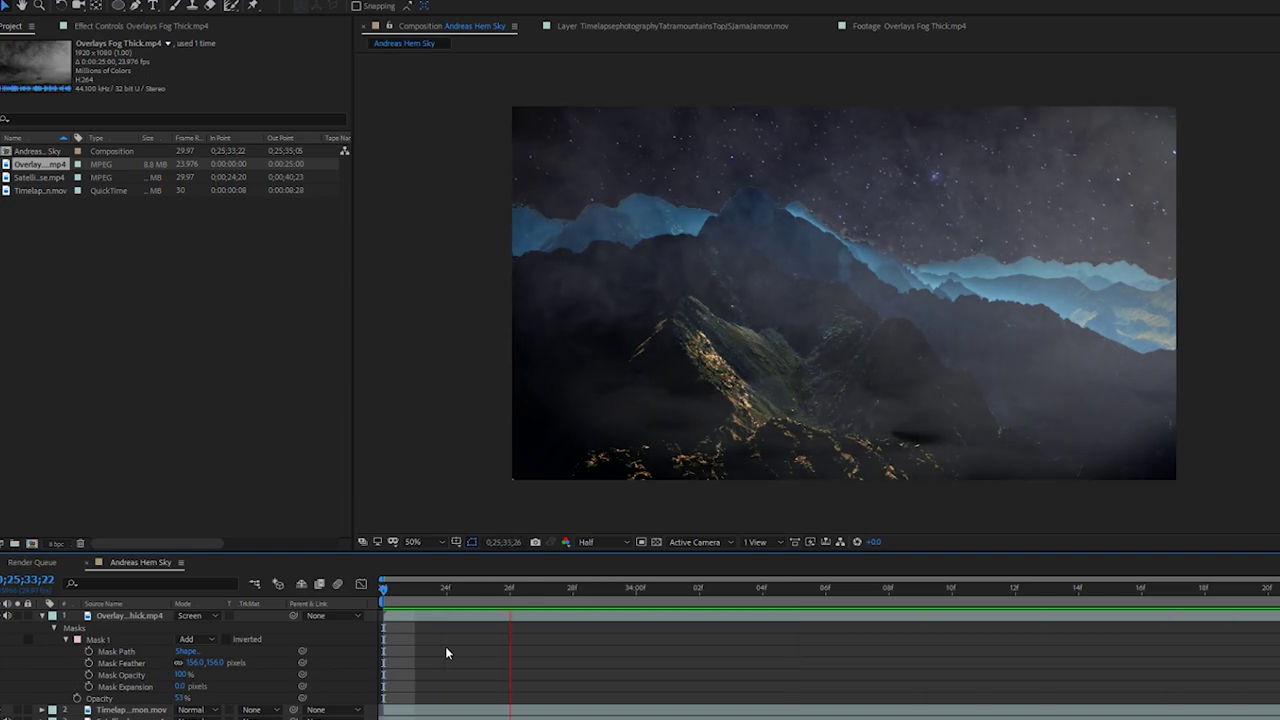
{"action": "key", "text": "space"}
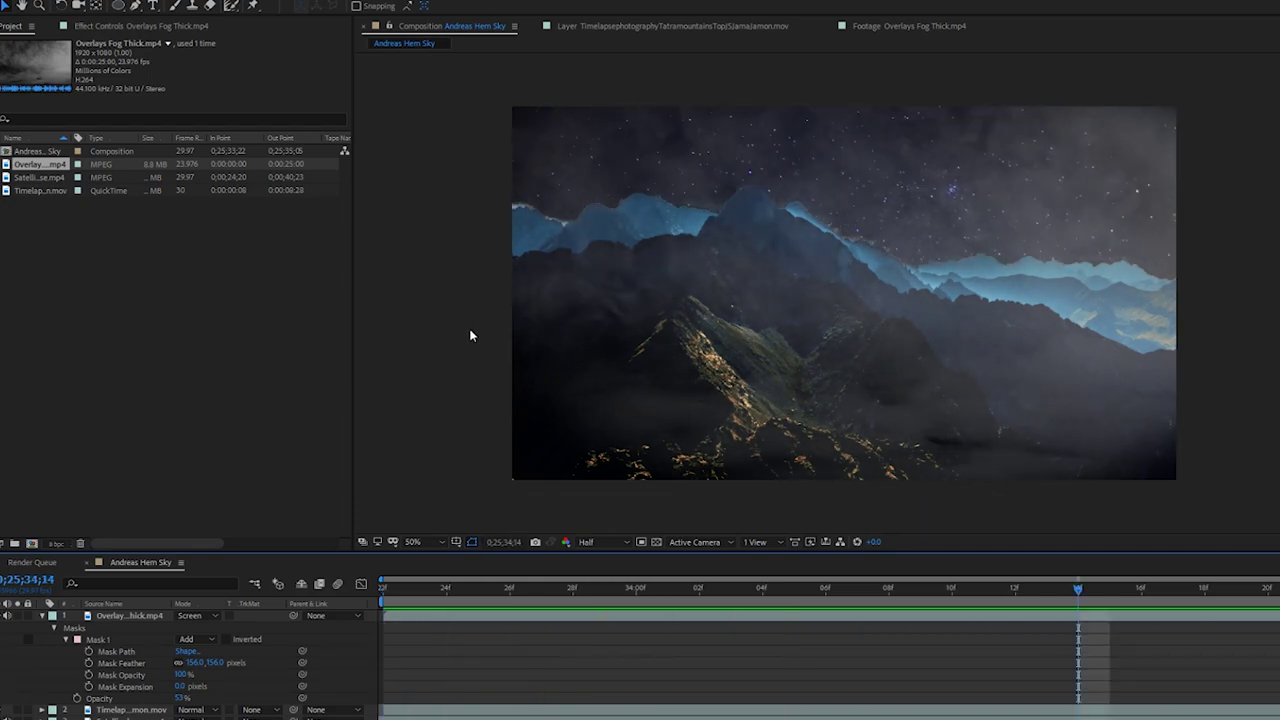
{"action": "double_click", "coordinate": [40, 190]}
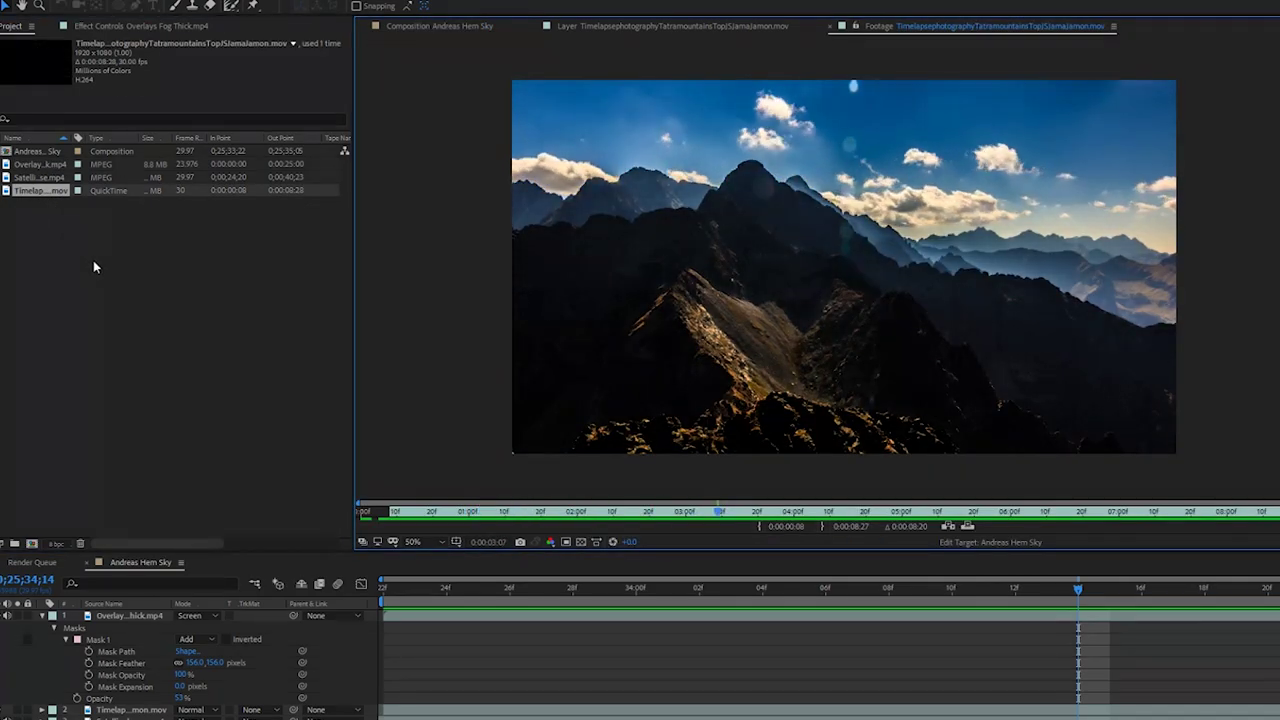
{"action": "left_click", "coordinate": [440, 26]}
{"action": "left_click_drag", "start_coordinate": [450, 589], "coordinate": [340, 594]}
{"action": "key", "text": "space"}
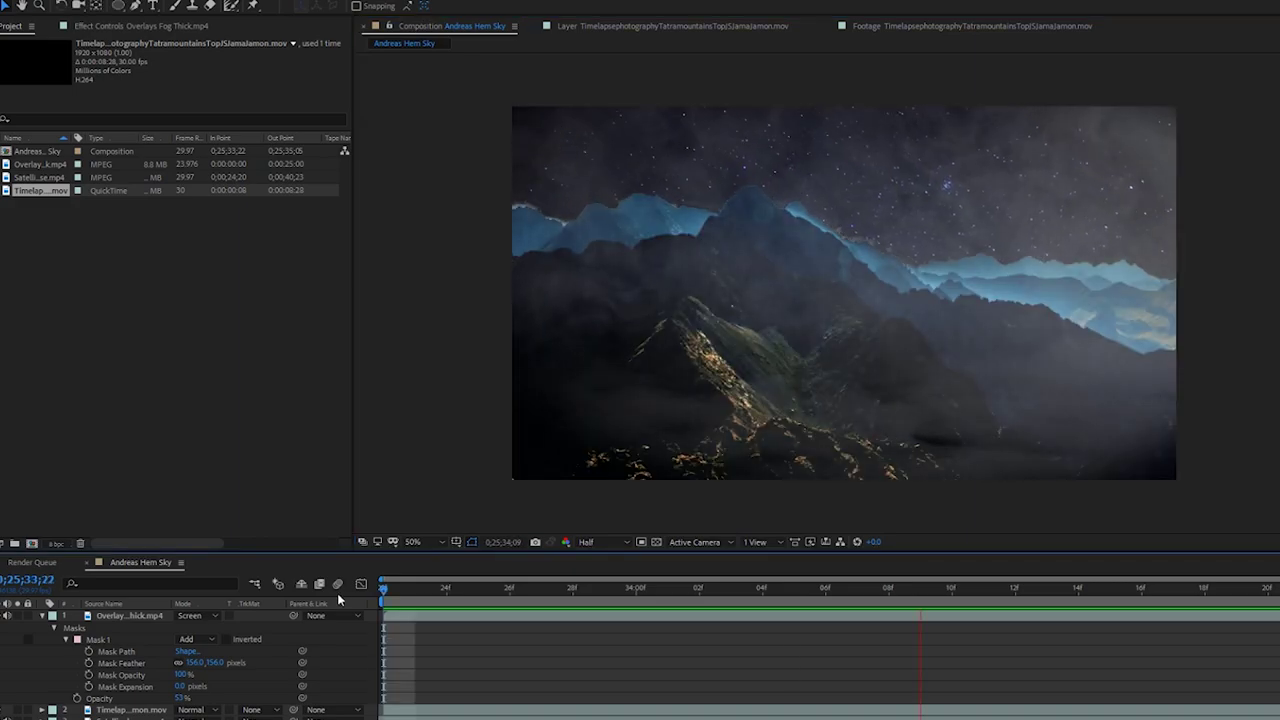